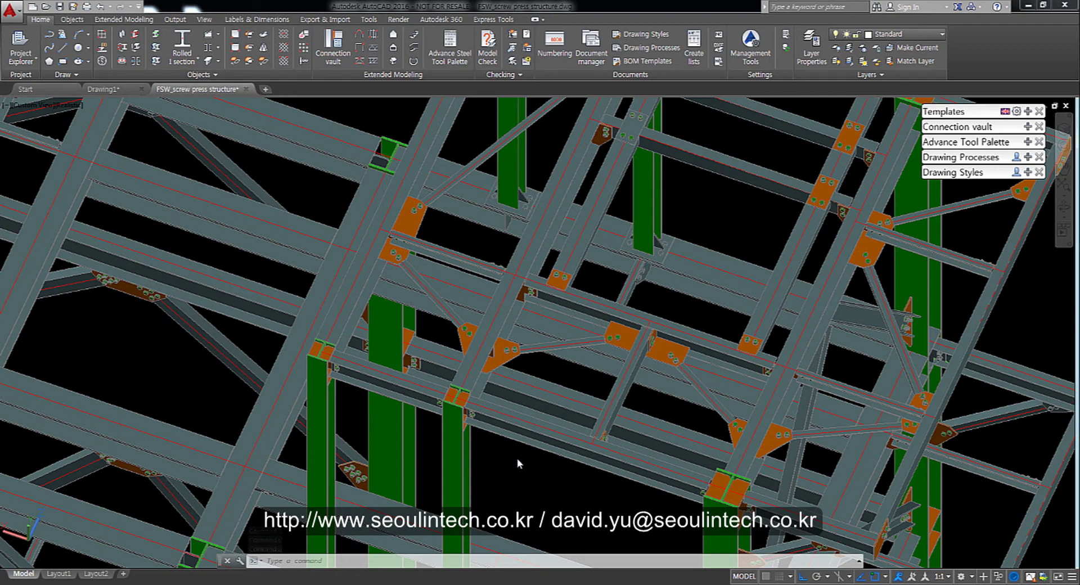
Pan, zoom and orbit the FSW_screw press frame to an angled view of the green columns
{"action": "mouse_move", "coordinate": [455, 503]}
{"action": "middle_mouse_down"}
{"action": "mouse_move", "coordinate": [531, 459]}
{"action": "mouse_move", "coordinate": [665, 467]}
{"action": "mouse_move", "coordinate": [679, 414]}
{"action": "middle_mouse_up"}
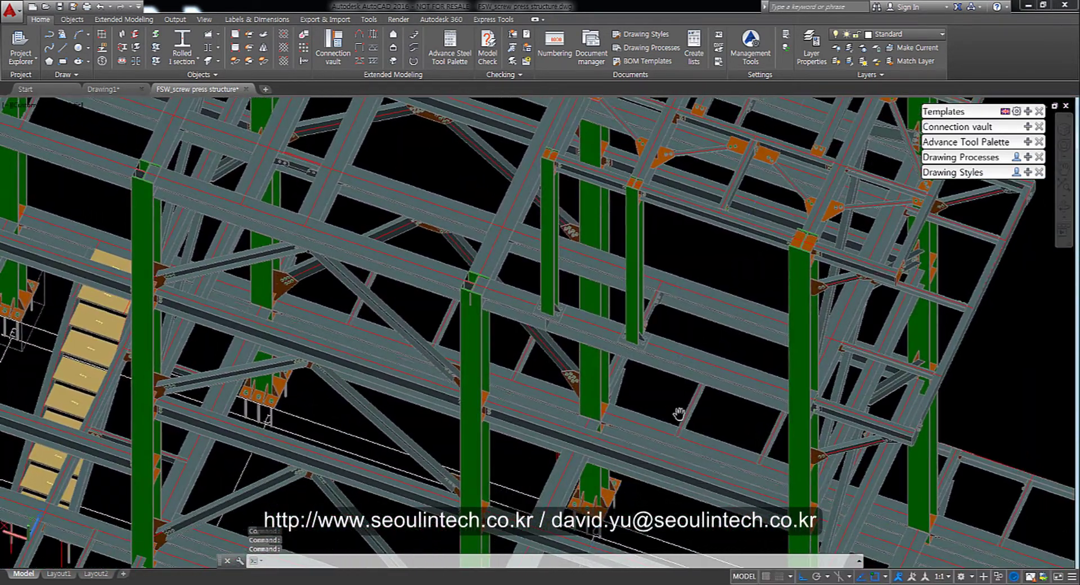
{"action": "mouse_move", "coordinate": [555, 457]}
{"action": "middle_mouse_down", "text": "shift"}
{"action": "mouse_move", "coordinate": [678, 280]}
{"action": "mouse_move", "coordinate": [564, 410]}
{"action": "mouse_move", "coordinate": [606, 470]}
{"action": "mouse_move", "coordinate": [604, 446]}
{"action": "mouse_move", "coordinate": [585, 499]}
{"action": "middle_mouse_up", "text": "shift"}
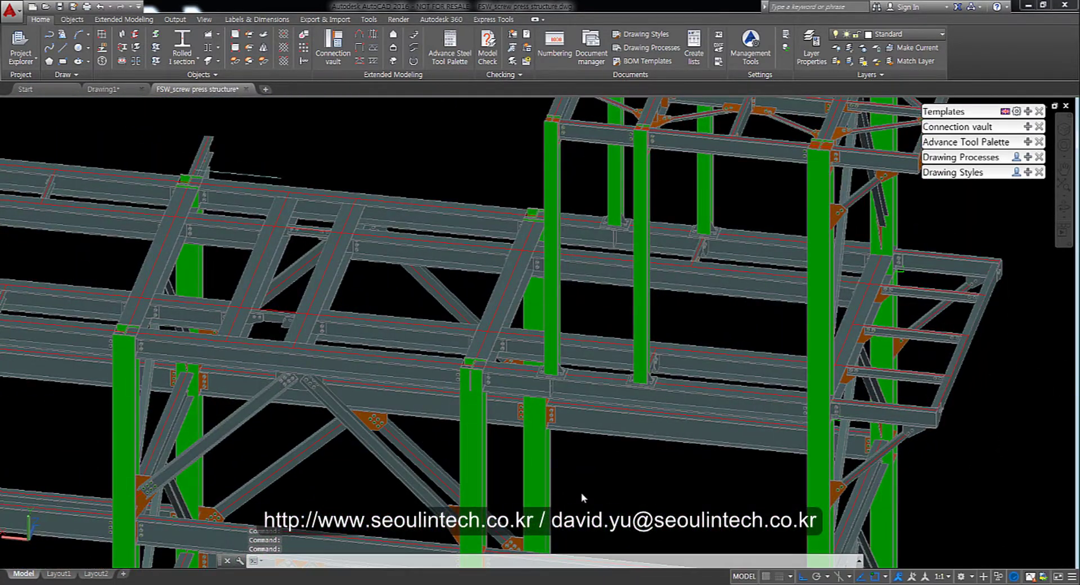
{"action": "scroll", "coordinate": [596, 431], "scroll_direction": "up", "scroll_amount": 3}
{"action": "mouse_move", "coordinate": [652, 386]}
{"action": "middle_mouse_down", "text": "shift"}
{"action": "mouse_move", "coordinate": [610, 388]}
{"action": "mouse_move", "coordinate": [567, 462]}
{"action": "mouse_move", "coordinate": [638, 378]}
{"action": "middle_mouse_up", "text": "shift"}
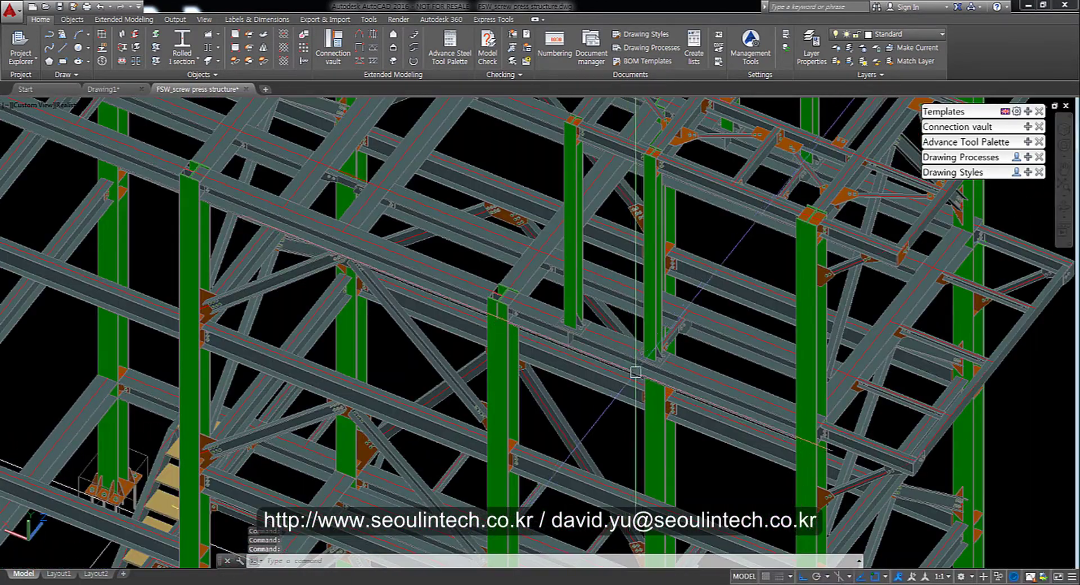
Select the H 250x250x9x14 columns M037 and M005 through the Model browser
{"action": "left_click", "coordinate": [1026, 145]}
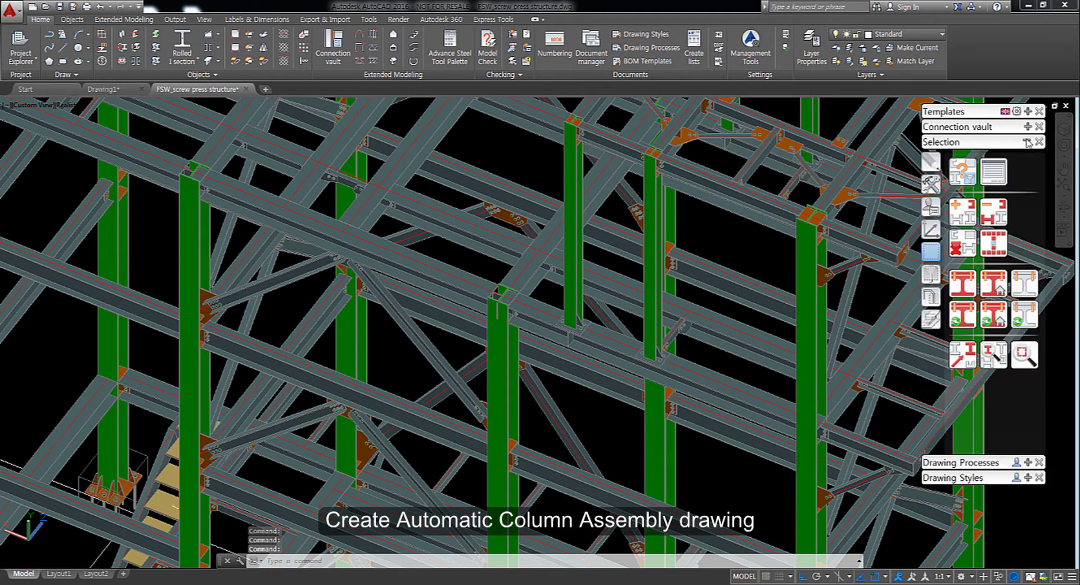
{"action": "left_click", "coordinate": [997, 172]}
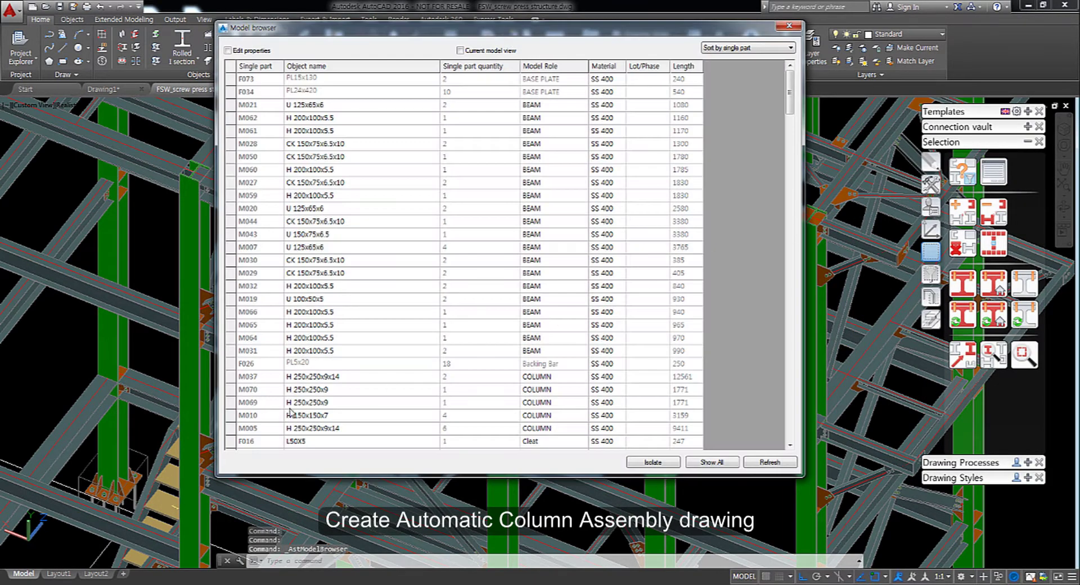
{"action": "left_click", "coordinate": [230, 381]}
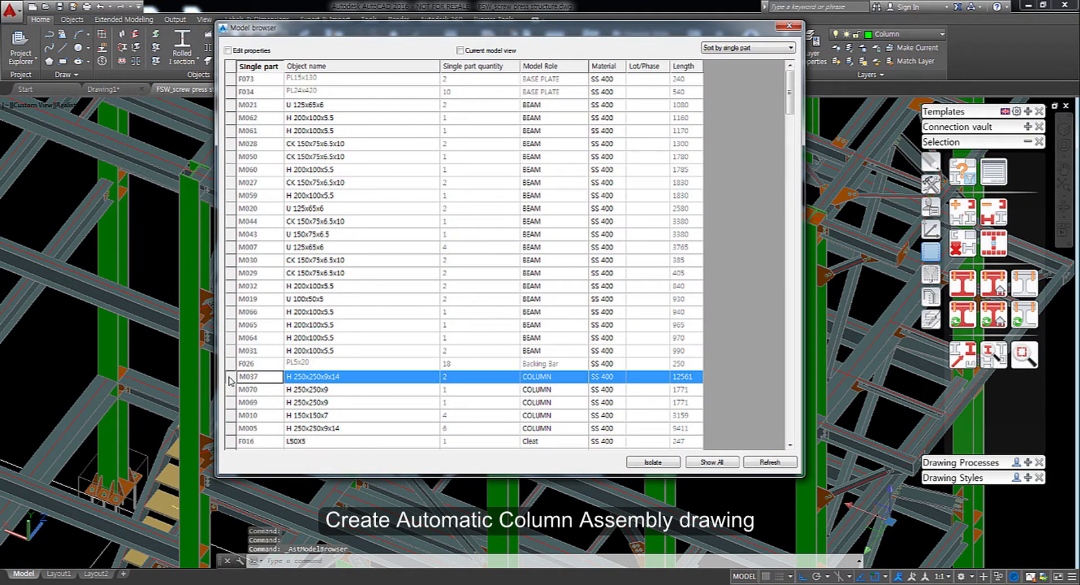
{"action": "left_click", "coordinate": [233, 428], "text": "ctrl"}
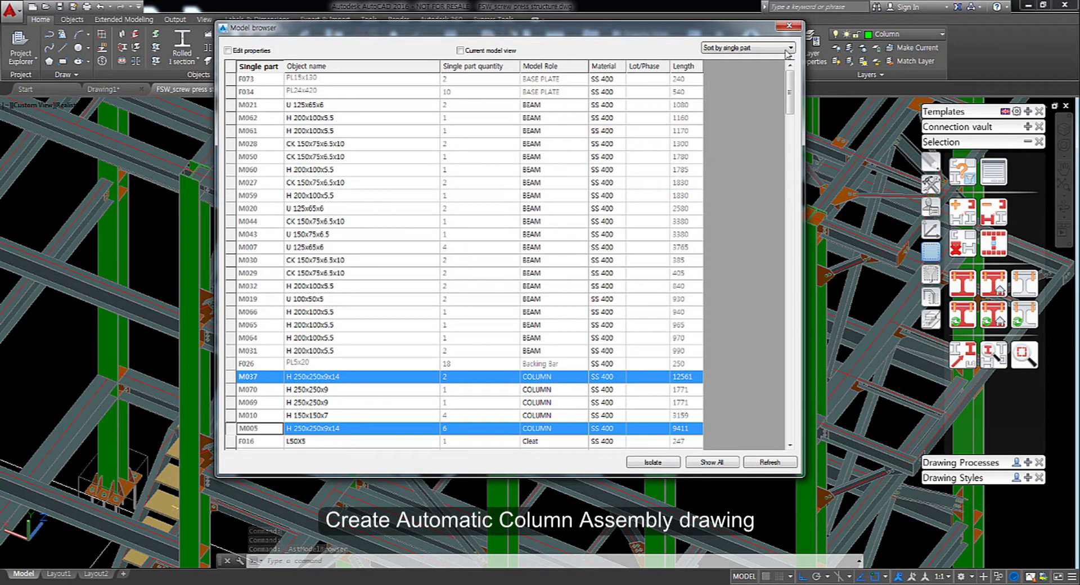
{"action": "left_click", "coordinate": [794, 26]}
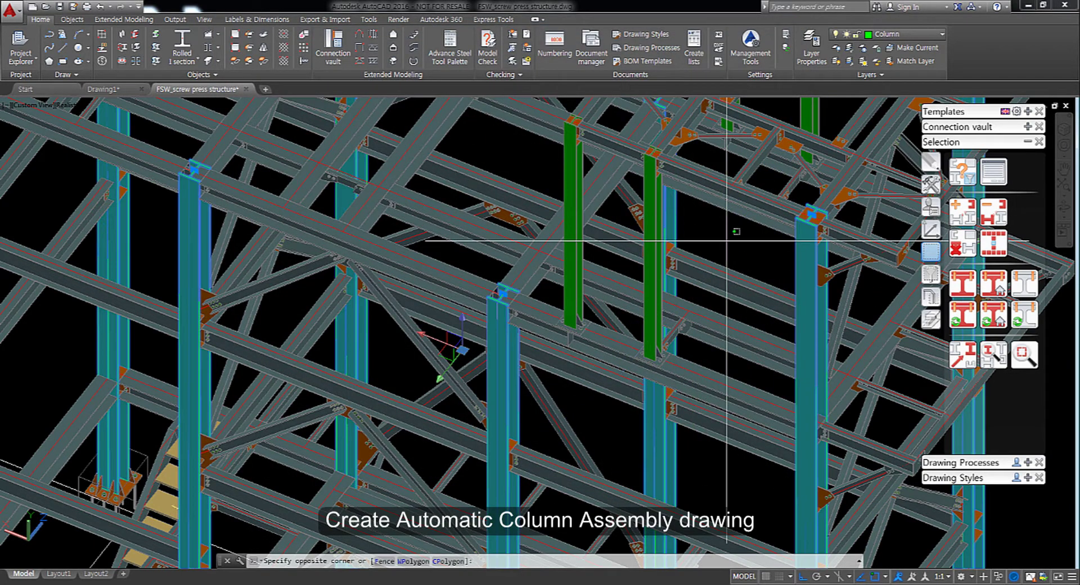
{"action": "left_click", "coordinate": [727, 242]}
{"action": "left_click", "coordinate": [908, 268]}
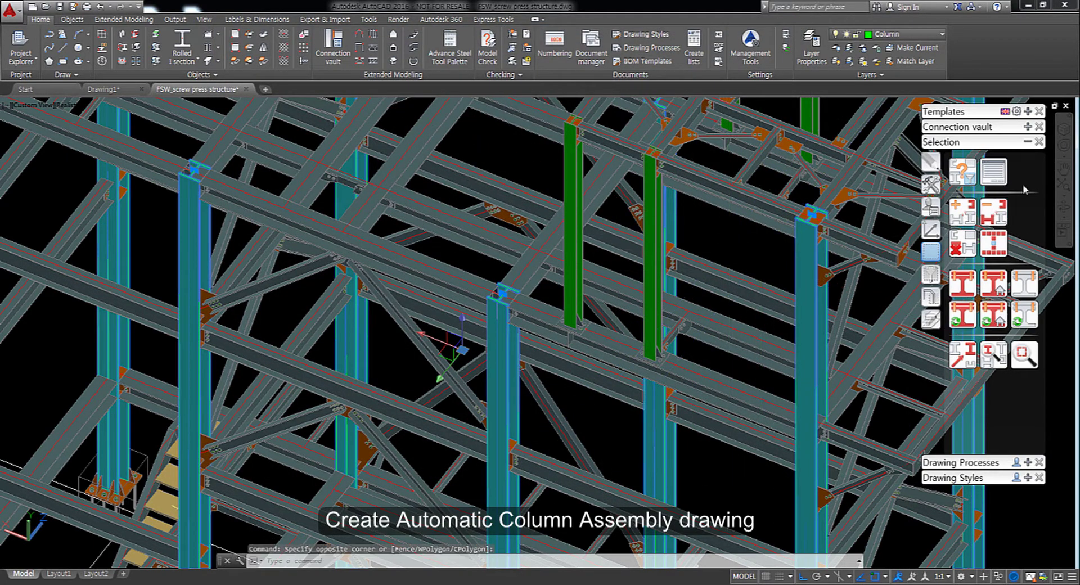
{"action": "left_click", "coordinate": [1028, 142]}
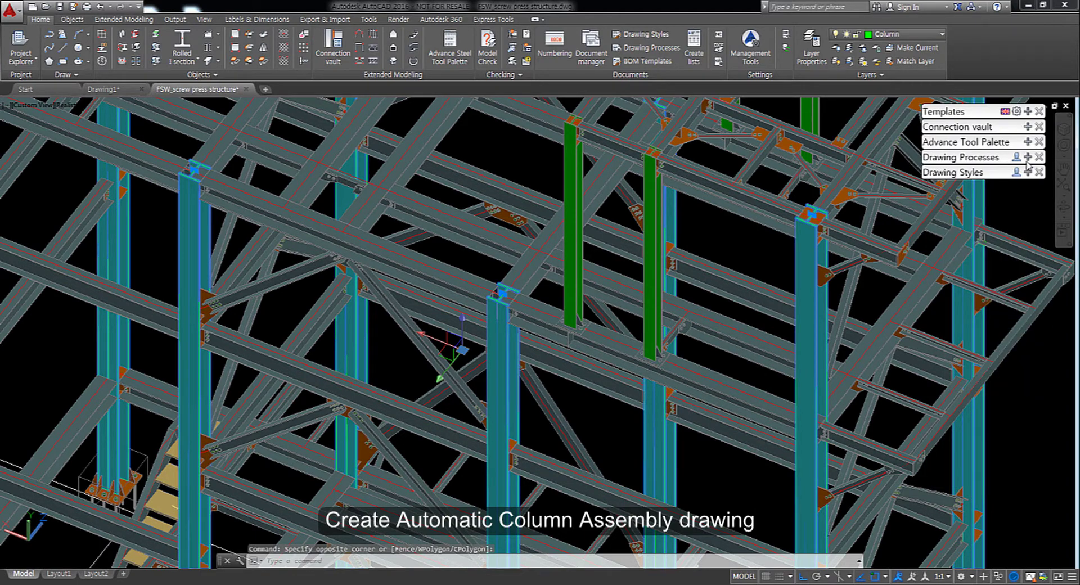
Run the 'Assemblies A1 - Single - BOM' process for the selected columns, then show Document manager
{"action": "left_click", "coordinate": [1027, 158]}
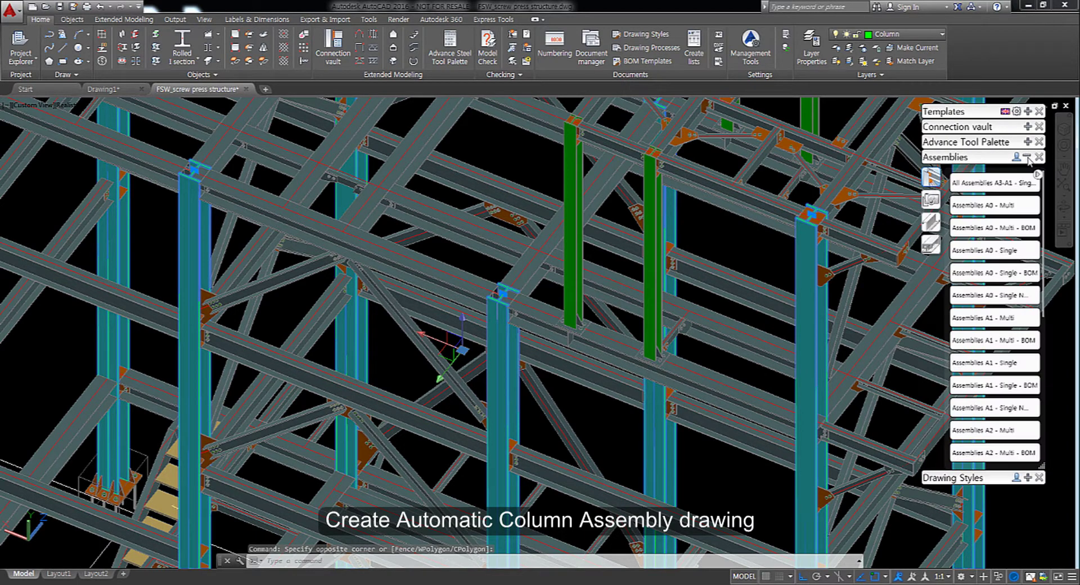
{"action": "left_click", "coordinate": [1002, 386]}
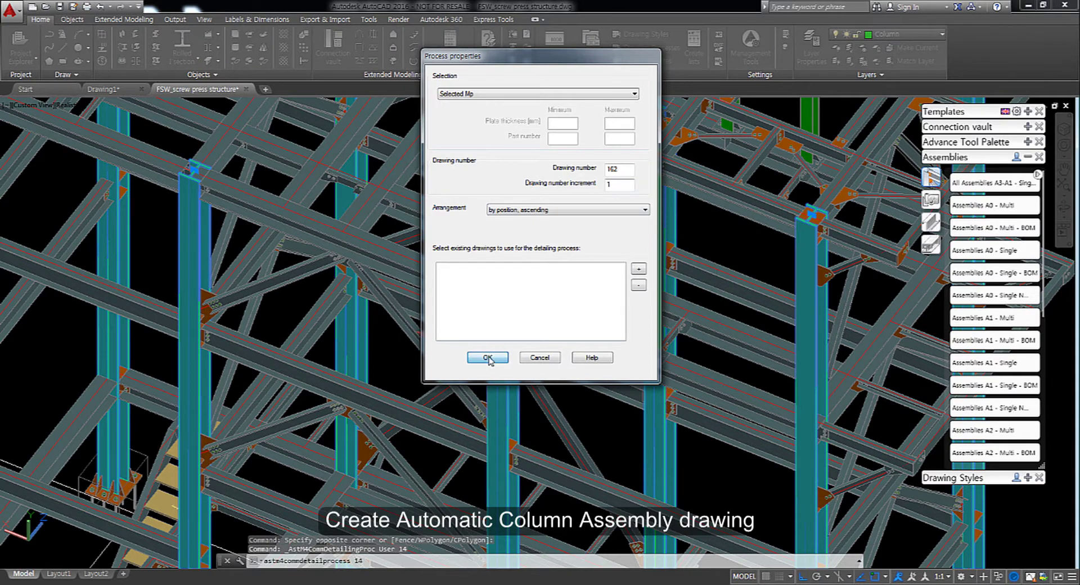
{"action": "left_click", "coordinate": [487, 358]}
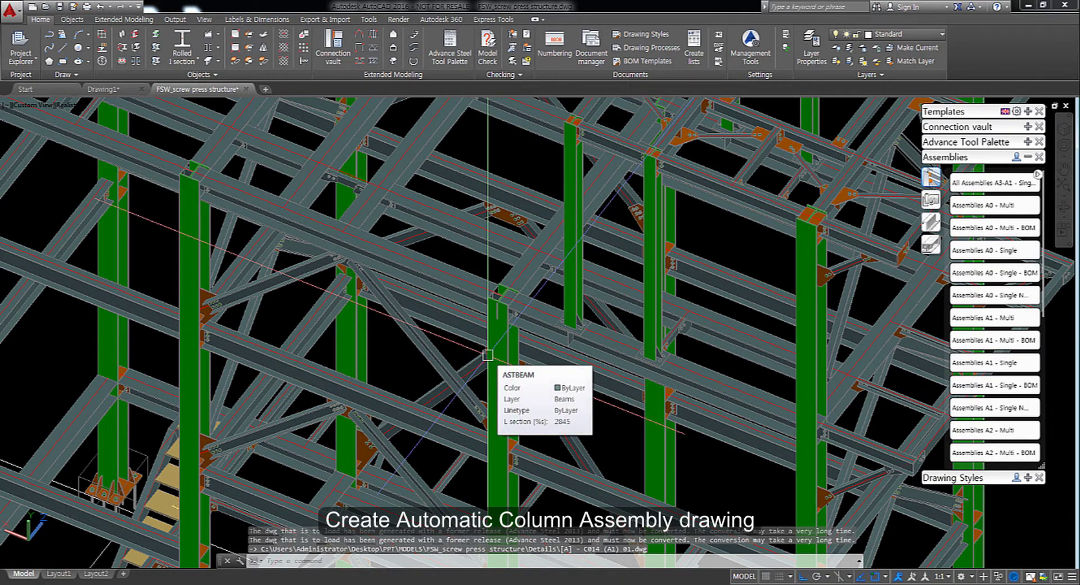
{"action": "left_click", "coordinate": [603, 56]}
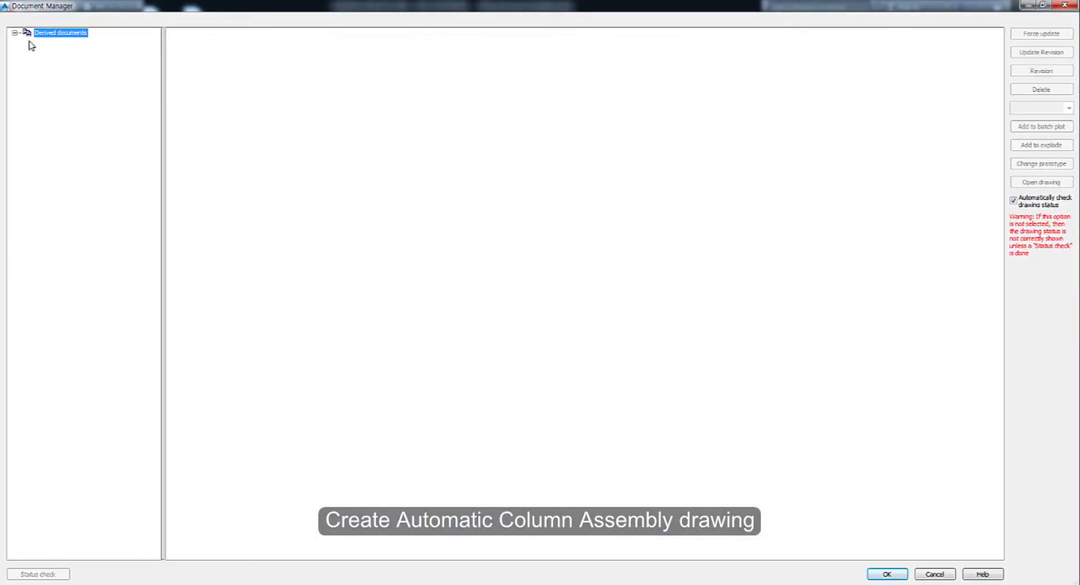
Preview column drawings C007 through C014 under 'Up to date', then open C009
{"action": "left_click", "coordinate": [38, 50]}
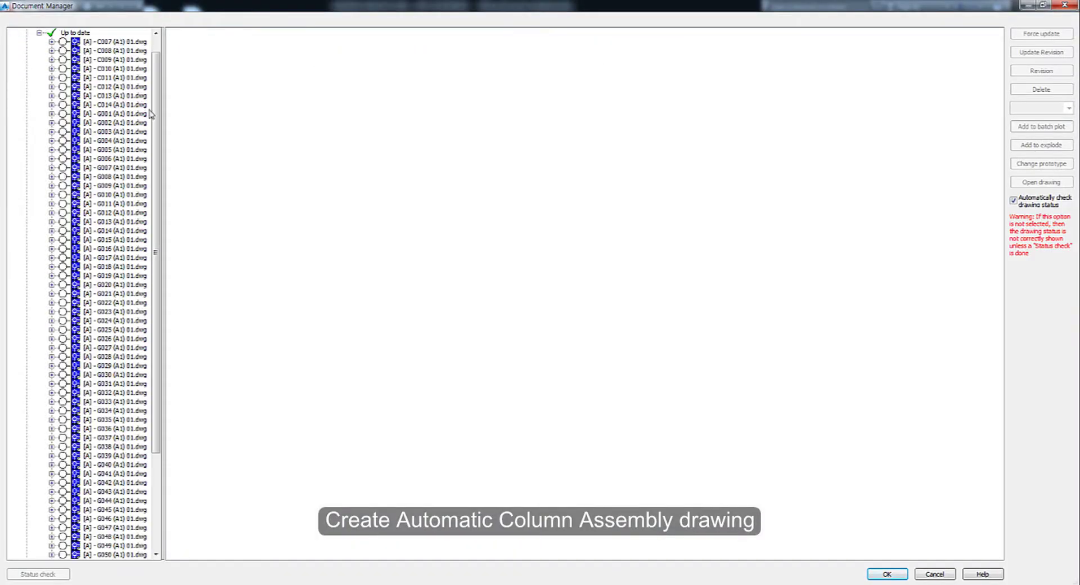
{"action": "left_click", "coordinate": [125, 43]}
{"action": "left_click", "coordinate": [213, 33]}
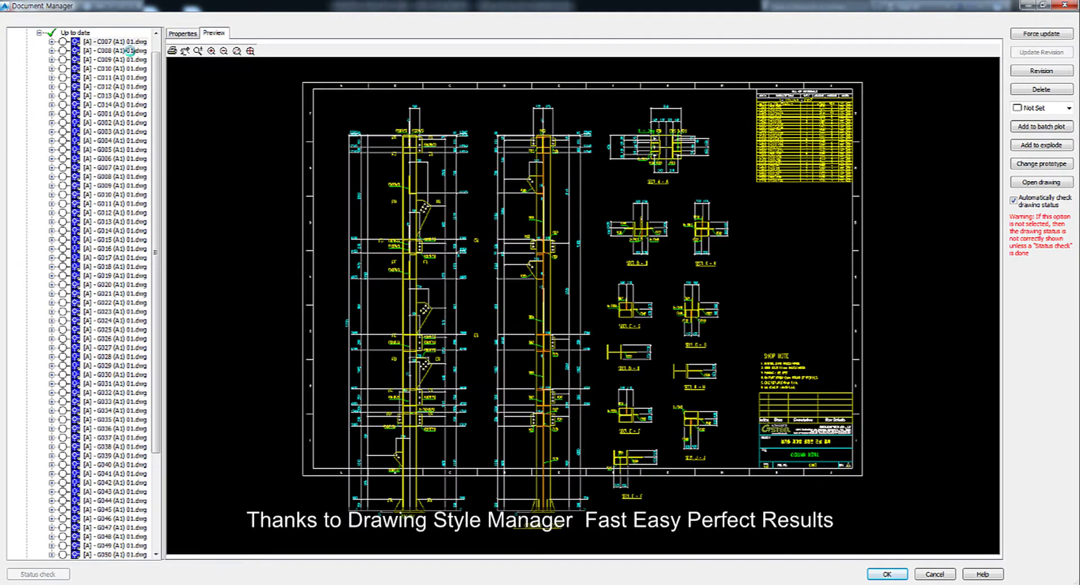
{"action": "left_click", "coordinate": [126, 51]}
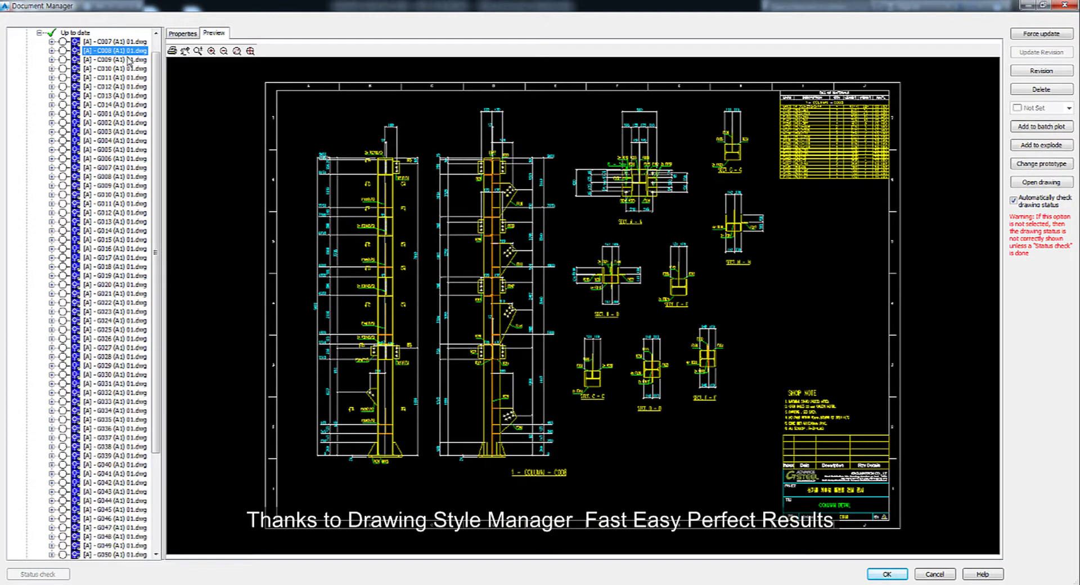
{"action": "left_click", "coordinate": [127, 60]}
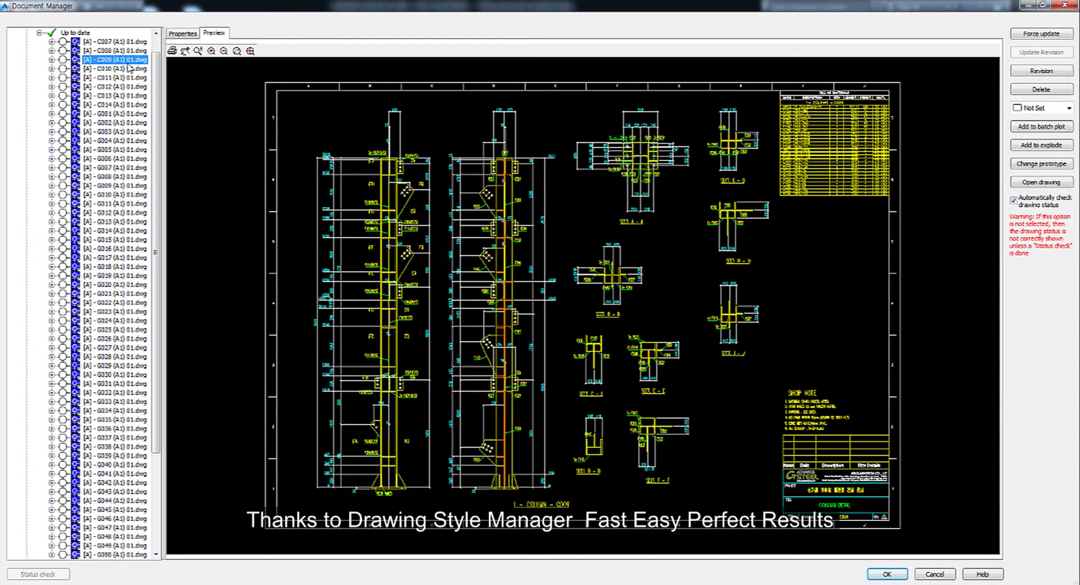
{"action": "key", "text": "Down"}
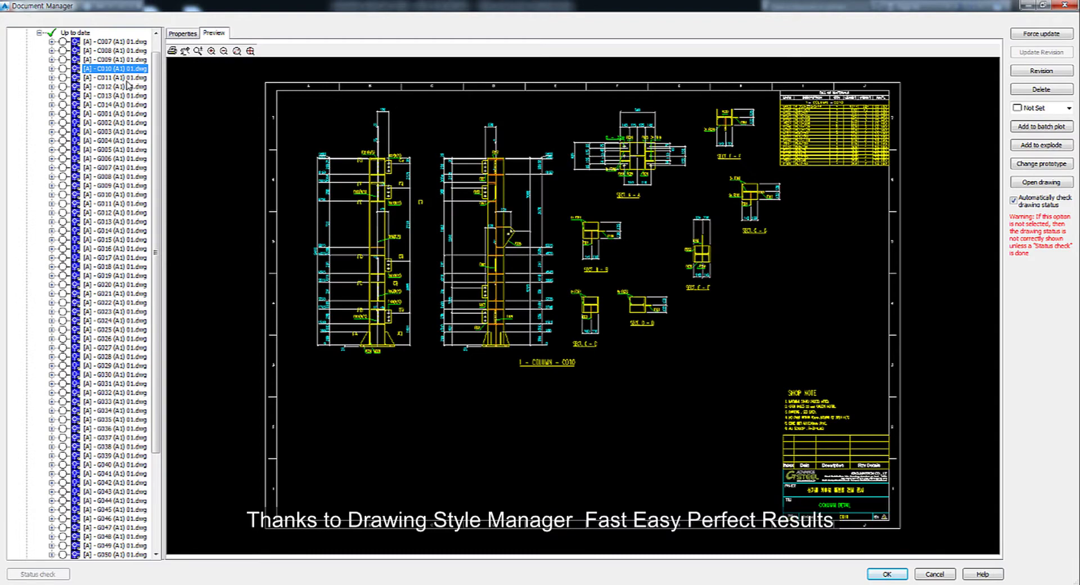
{"action": "key", "text": "Down"}
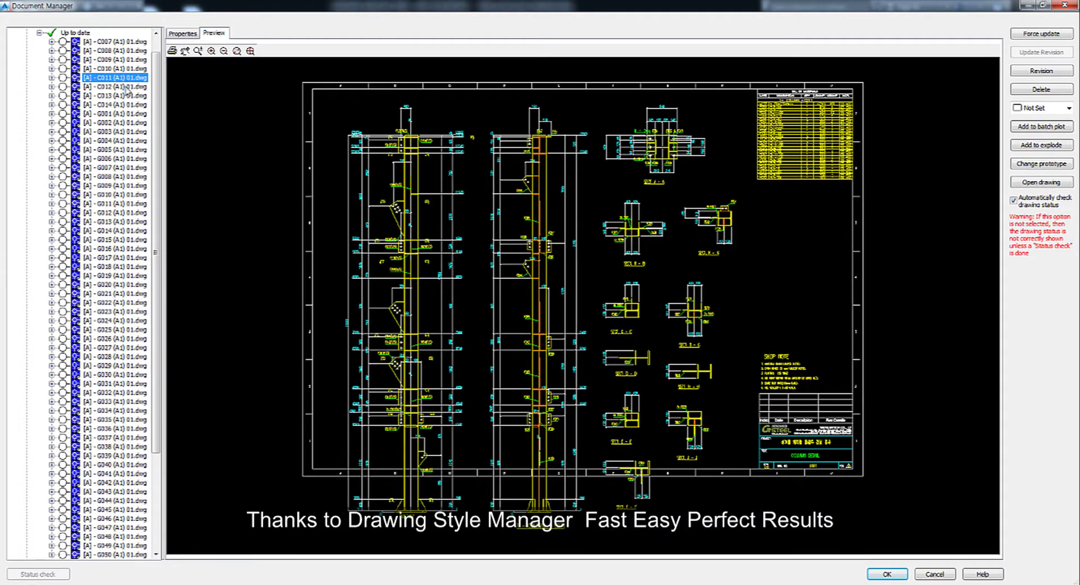
{"action": "left_click", "coordinate": [126, 87]}
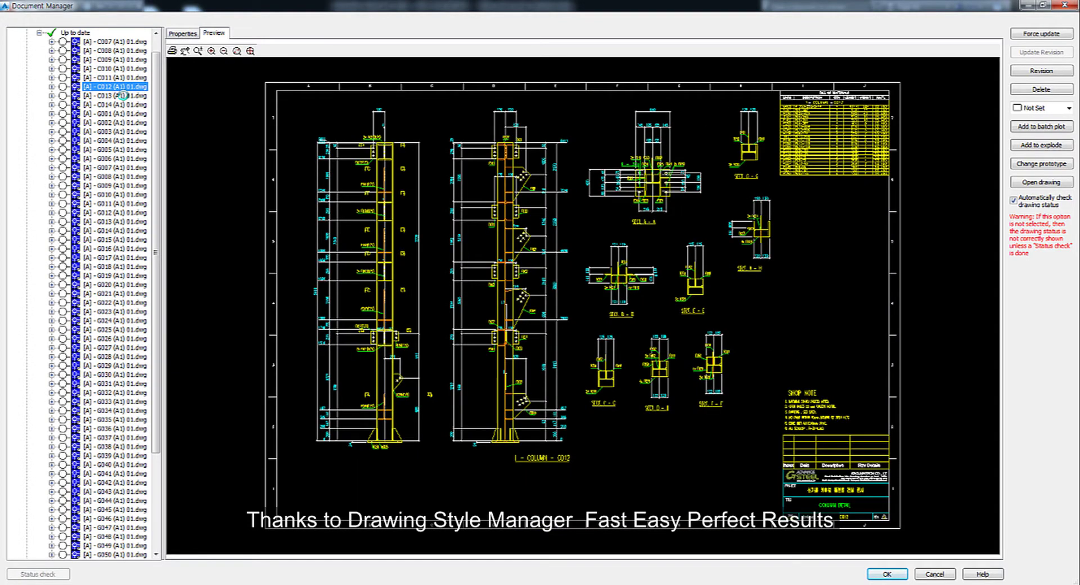
{"action": "left_click", "coordinate": [123, 95]}
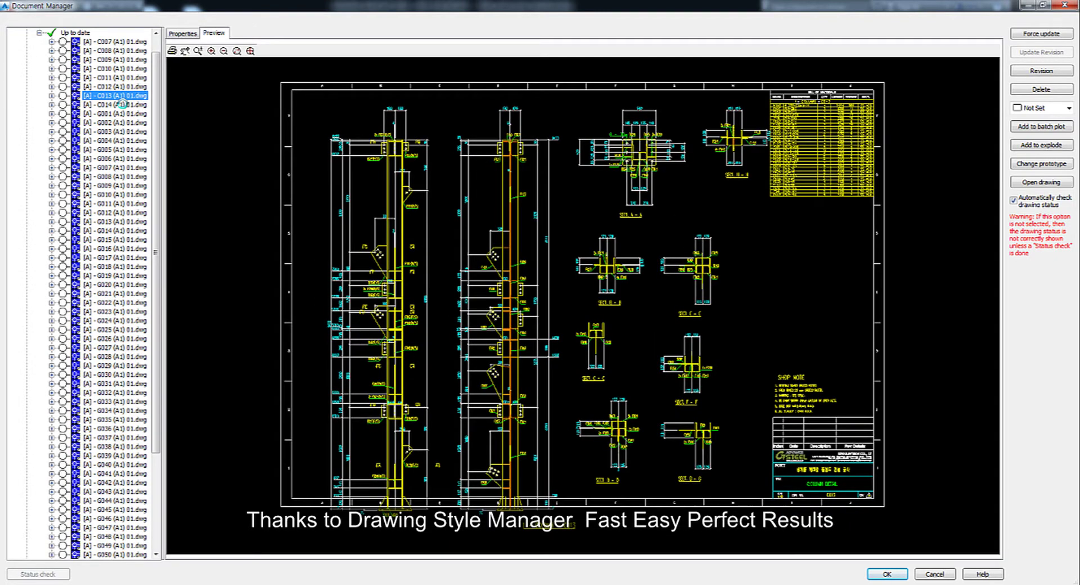
{"action": "left_click", "coordinate": [123, 105]}
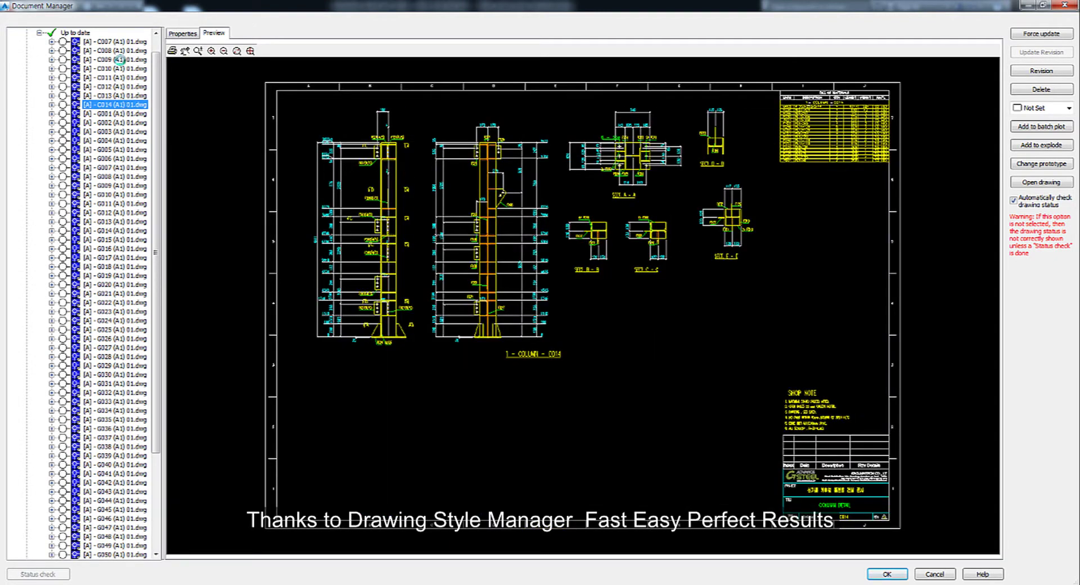
{"action": "left_click", "coordinate": [1039, 183]}
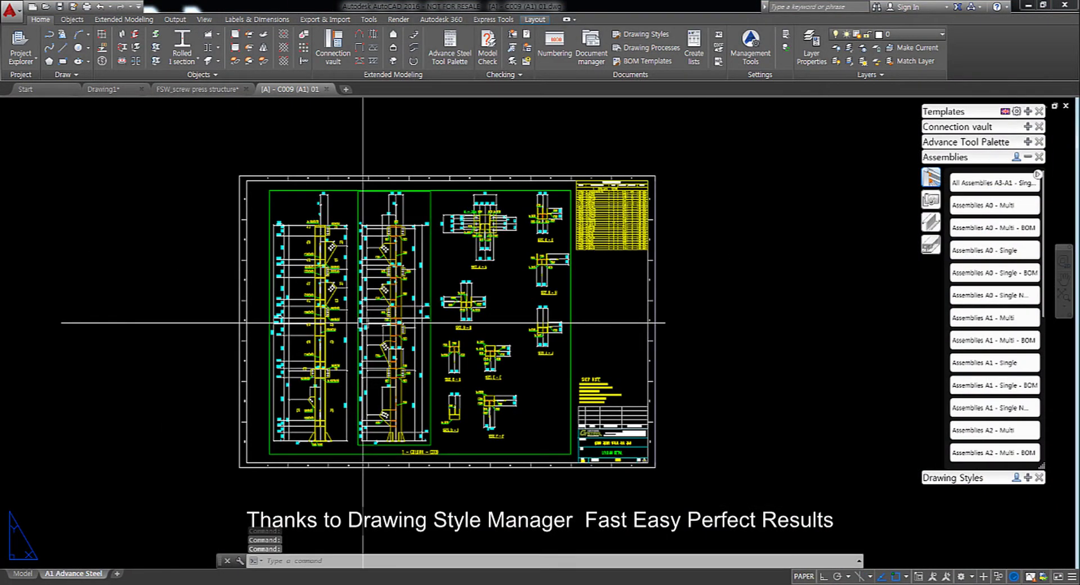
Zoom in and pan down along the C009 column elevations
{"action": "scroll", "coordinate": [355, 242], "scroll_direction": "up", "scroll_amount": 2}
{"action": "scroll", "coordinate": [352, 236], "scroll_direction": "up", "scroll_amount": 2}
{"action": "scroll", "coordinate": [351, 236], "scroll_direction": "up", "scroll_amount": 2}
{"action": "scroll", "coordinate": [352, 236], "scroll_direction": "up", "scroll_amount": 2}
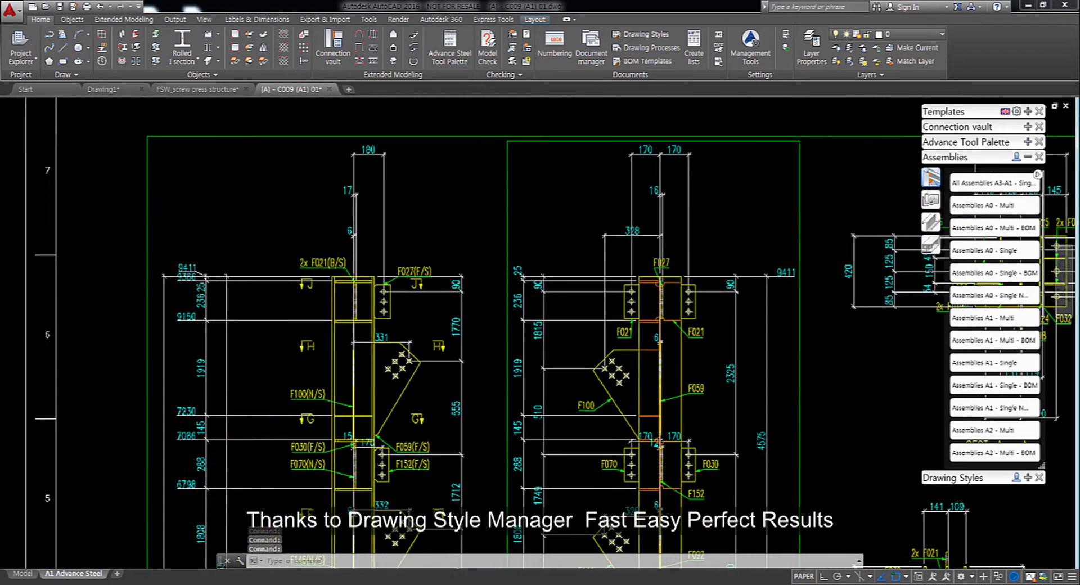
{"action": "mouse_move", "coordinate": [516, 428]}
{"action": "middle_mouse_down"}
{"action": "mouse_move", "coordinate": [493, 304]}
{"action": "mouse_move", "coordinate": [495, 236]}
{"action": "mouse_move", "coordinate": [442, 346]}
{"action": "middle_mouse_up"}
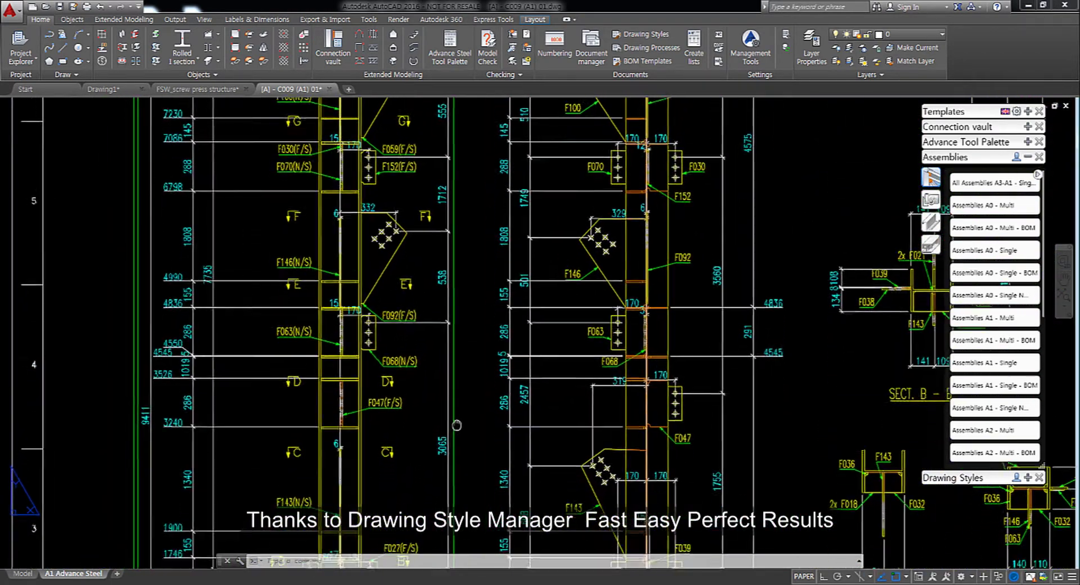
{"action": "mouse_move", "coordinate": [455, 470]}
{"action": "middle_mouse_down"}
{"action": "mouse_move", "coordinate": [491, 287]}
{"action": "mouse_move", "coordinate": [505, 457]}
{"action": "mouse_move", "coordinate": [493, 324]}
{"action": "mouse_move", "coordinate": [457, 398]}
{"action": "middle_mouse_up"}
{"action": "scroll", "coordinate": [708, 351], "scroll_direction": "down", "scroll_amount": 3}
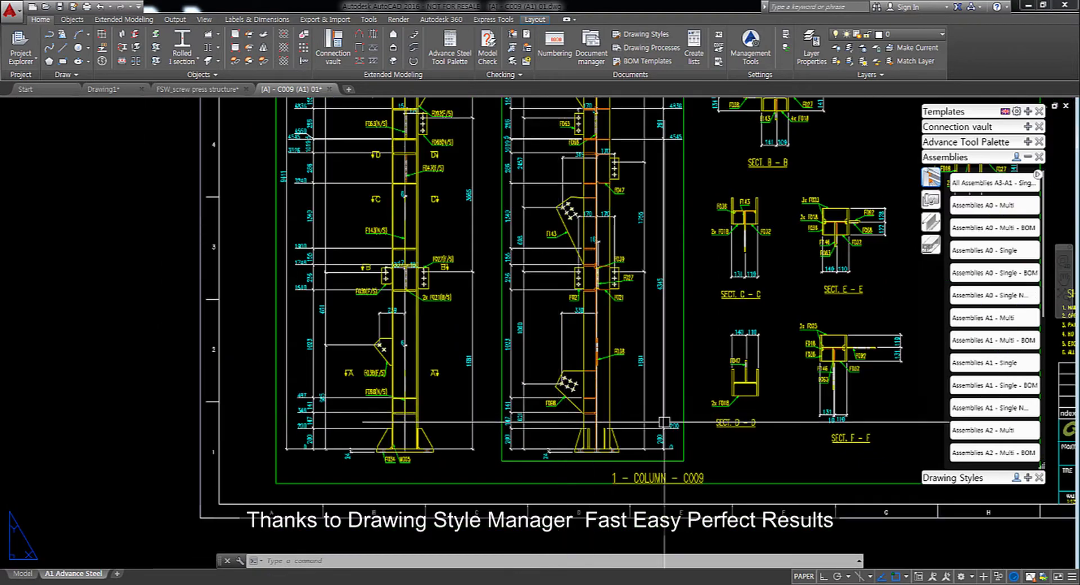
Inspect sections J-J, C-C and E-E and the shop note up close
{"action": "mouse_move", "coordinate": [708, 351]}
{"action": "middle_mouse_down"}
{"action": "mouse_move", "coordinate": [673, 478]}
{"action": "mouse_move", "coordinate": [528, 414]}
{"action": "mouse_move", "coordinate": [502, 448]}
{"action": "mouse_move", "coordinate": [499, 422]}
{"action": "mouse_move", "coordinate": [510, 409]}
{"action": "mouse_move", "coordinate": [458, 437]}
{"action": "middle_mouse_up"}
{"action": "scroll", "coordinate": [458, 414], "scroll_direction": "up", "scroll_amount": 2}
{"action": "scroll", "coordinate": [523, 436], "scroll_direction": "up", "scroll_amount": 1}
{"action": "scroll", "coordinate": [510, 409], "scroll_direction": "up", "scroll_amount": 2}
{"action": "middle_click_drag", "start_coordinate": [631, 490], "coordinate": [434, 490]}
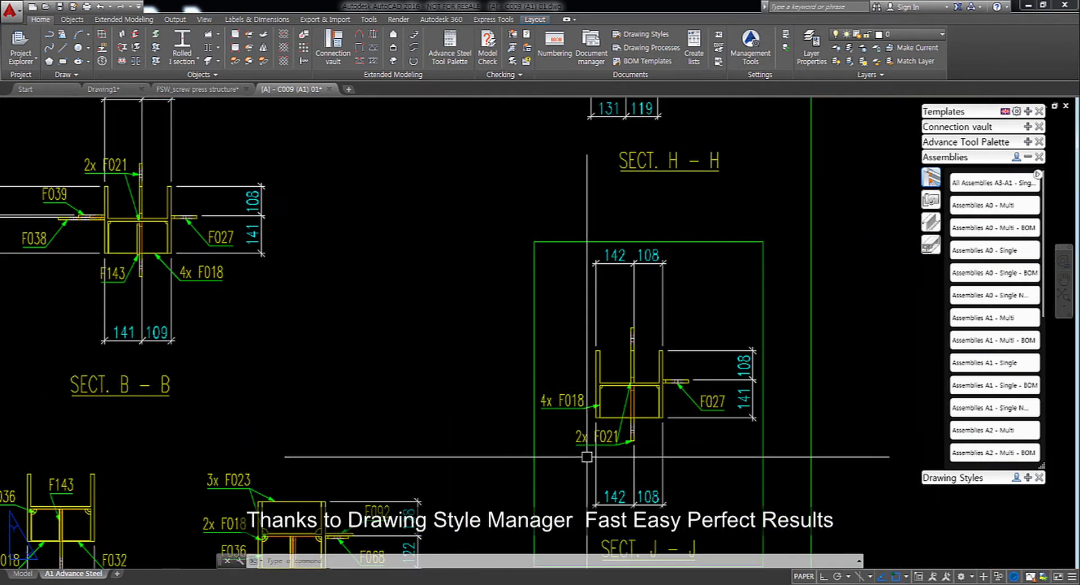
{"action": "middle_click_drag", "start_coordinate": [567, 551], "coordinate": [566, 390]}
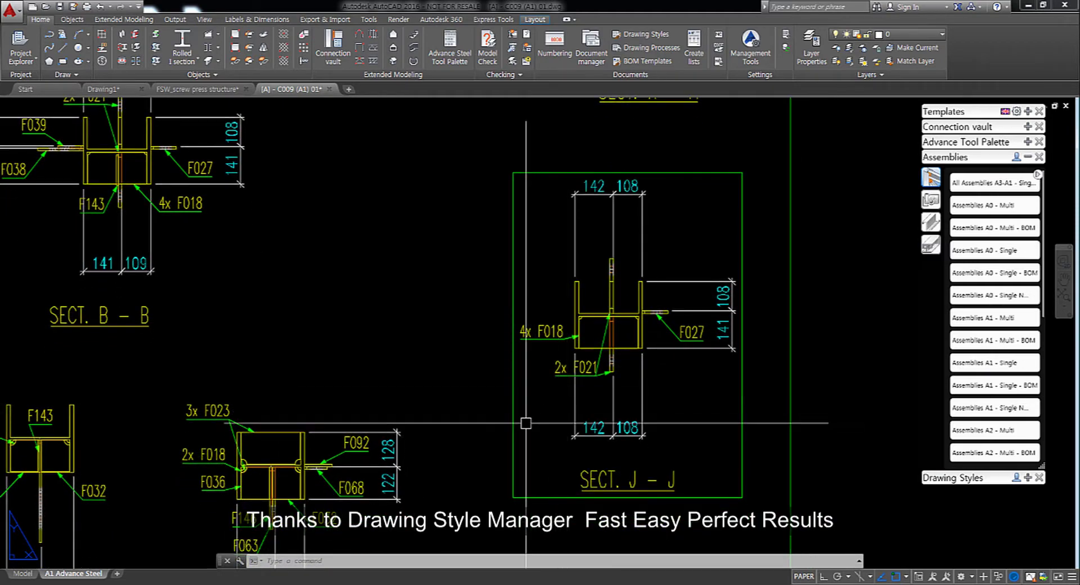
{"action": "mouse_move", "coordinate": [526, 423]}
{"action": "middle_mouse_down"}
{"action": "mouse_move", "coordinate": [482, 446]}
{"action": "mouse_move", "coordinate": [524, 369]}
{"action": "middle_mouse_up"}
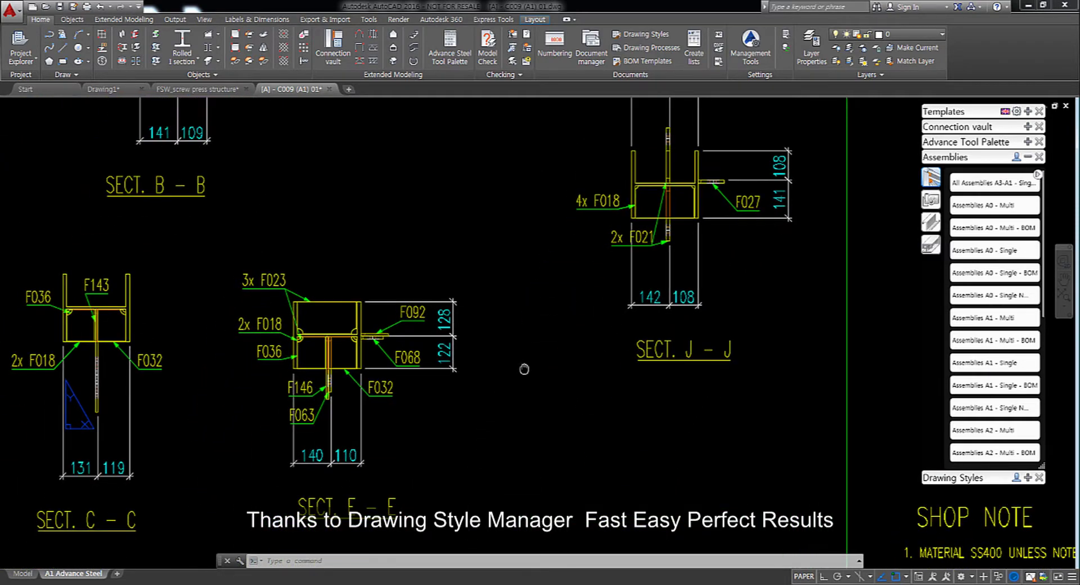
{"action": "mouse_move", "coordinate": [413, 457]}
{"action": "middle_mouse_down"}
{"action": "mouse_move", "coordinate": [444, 441]}
{"action": "mouse_move", "coordinate": [495, 357]}
{"action": "mouse_move", "coordinate": [501, 241]}
{"action": "middle_mouse_up"}
{"action": "middle_click_drag", "start_coordinate": [569, 454], "coordinate": [557, 349]}
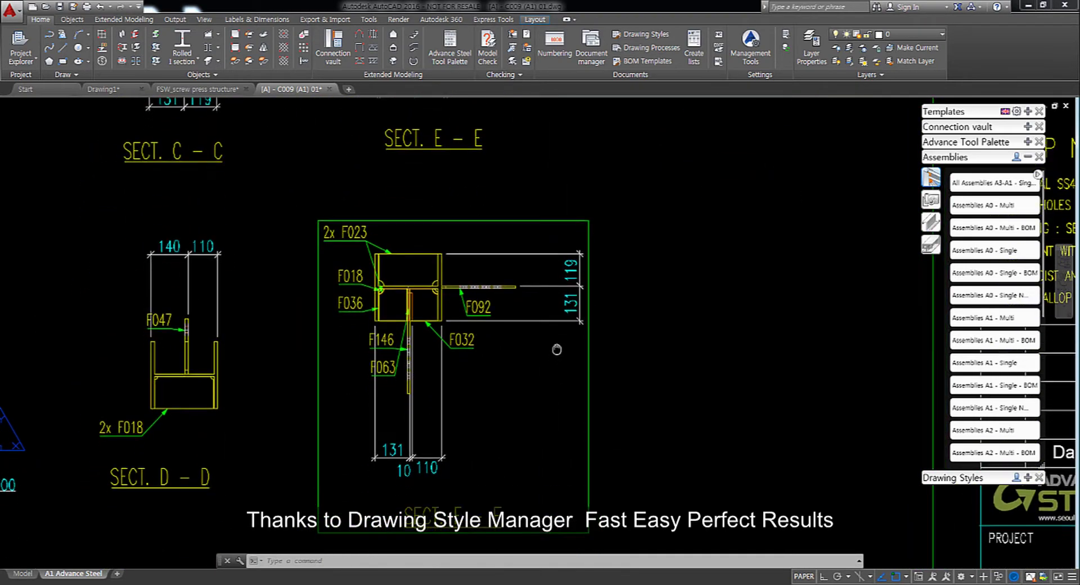
Check the parts list and section B-B, then recentre the whole C009 sheet
{"action": "scroll", "coordinate": [441, 321], "scroll_direction": "down", "scroll_amount": 1}
{"action": "scroll", "coordinate": [531, 354], "scroll_direction": "down", "scroll_amount": 1}
{"action": "scroll", "coordinate": [563, 428], "scroll_direction": "down", "scroll_amount": 1}
{"action": "scroll", "coordinate": [616, 506], "scroll_direction": "down", "scroll_amount": 1}
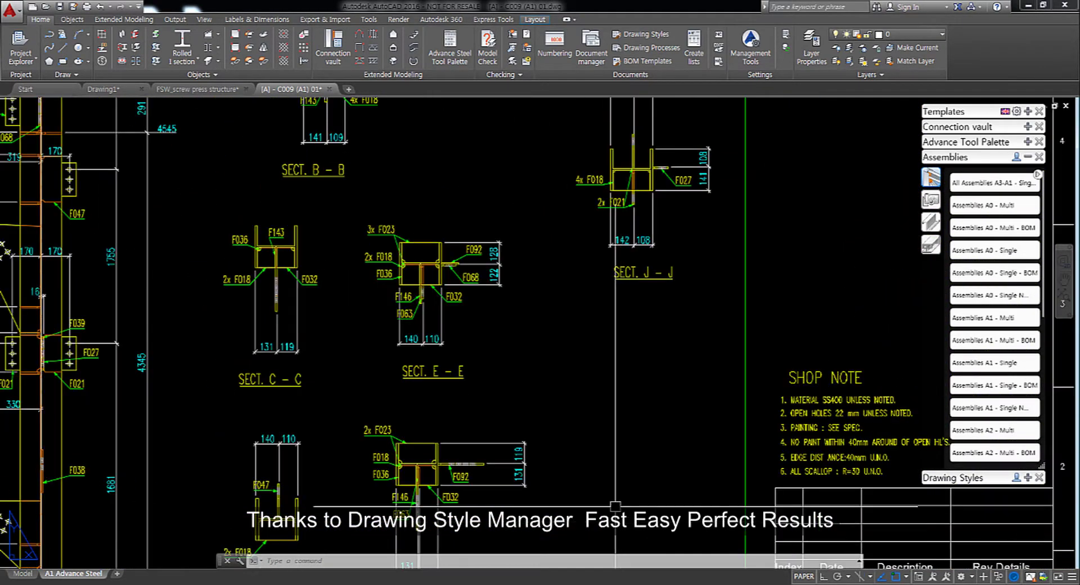
{"action": "scroll", "coordinate": [616, 506], "scroll_direction": "up", "scroll_amount": 2}
{"action": "scroll", "coordinate": [562, 505], "scroll_direction": "down", "scroll_amount": 2}
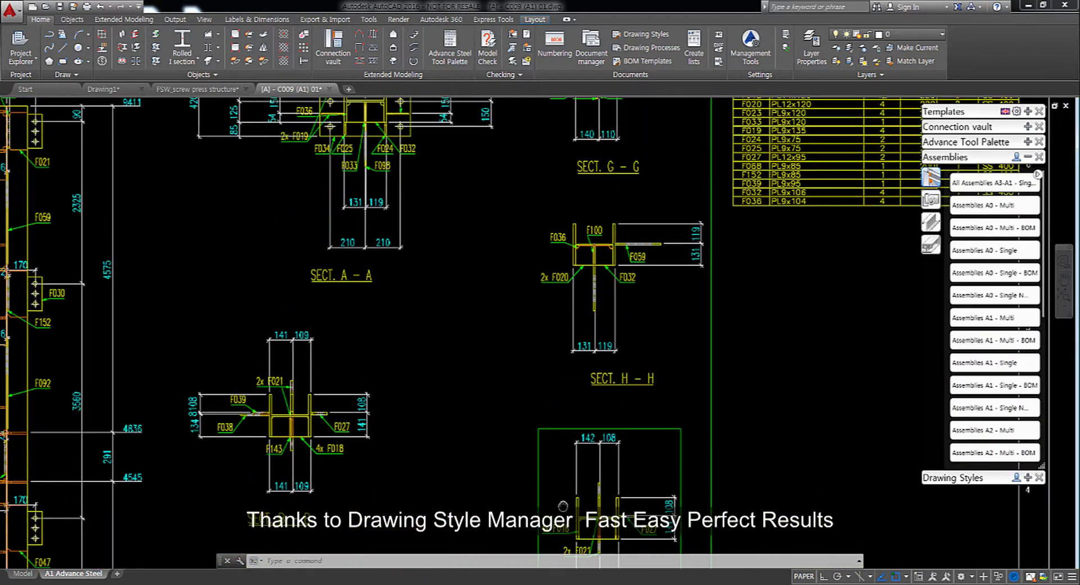
{"action": "middle_click_drag", "start_coordinate": [563, 506], "coordinate": [563, 565]}
{"action": "middle_click_drag", "start_coordinate": [471, 373], "coordinate": [484, 468]}
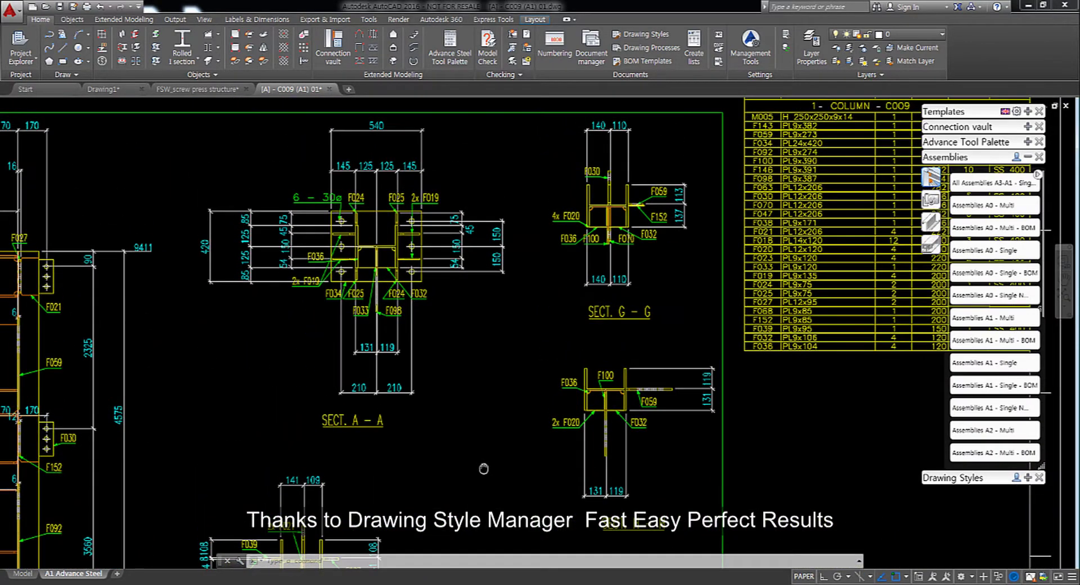
{"action": "scroll", "coordinate": [494, 438], "scroll_direction": "down", "scroll_amount": 1}
{"action": "middle_click_drag", "start_coordinate": [504, 406], "coordinate": [533, 371]}
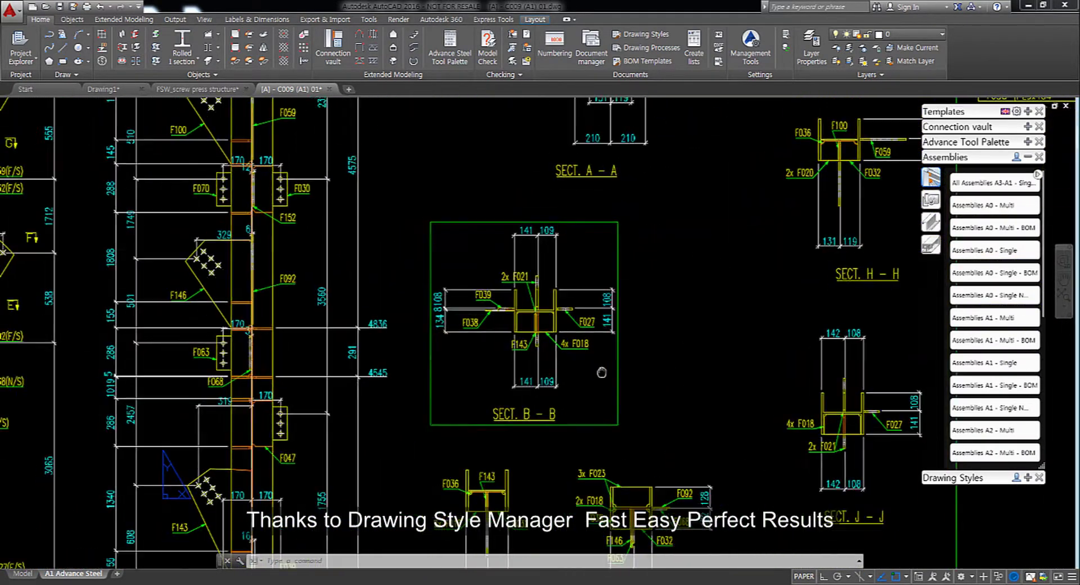
{"action": "scroll", "coordinate": [550, 439], "scroll_direction": "up", "scroll_amount": 1}
{"action": "scroll", "coordinate": [550, 439], "scroll_direction": "down", "scroll_amount": 4}
{"action": "middle_click_drag", "start_coordinate": [550, 439], "coordinate": [510, 407]}
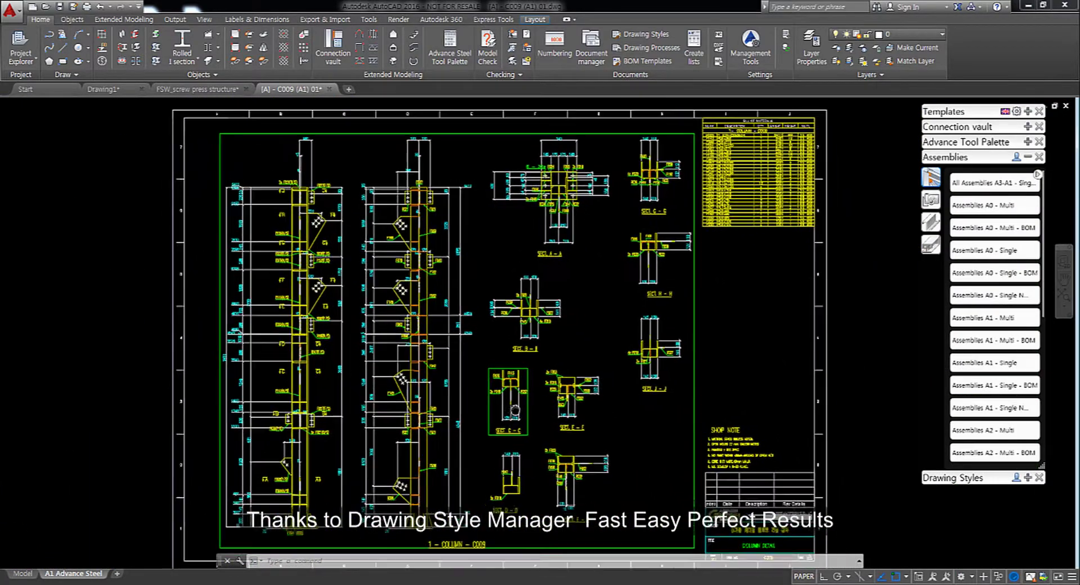
Return to the model and open drawing C014 (A1) 01 from Document Manager
{"action": "left_click", "coordinate": [232, 90]}
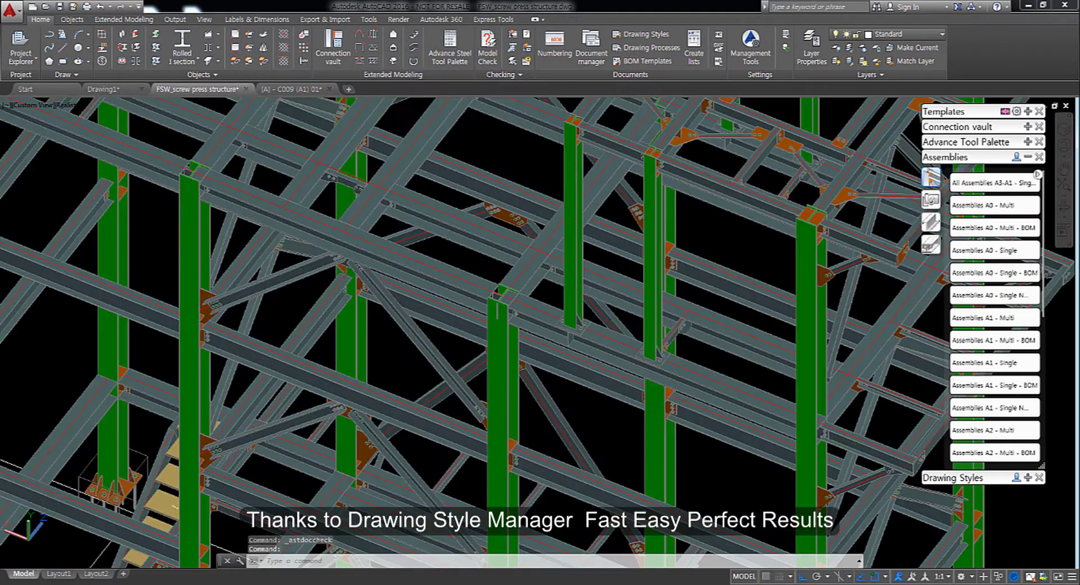
{"action": "left_click", "coordinate": [595, 62]}
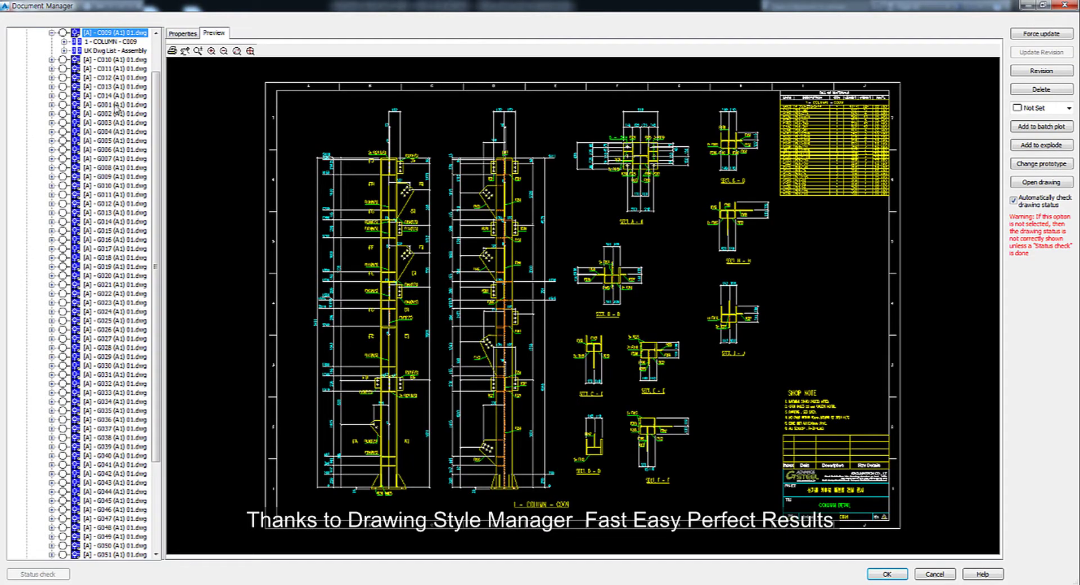
{"action": "left_click", "coordinate": [116, 96]}
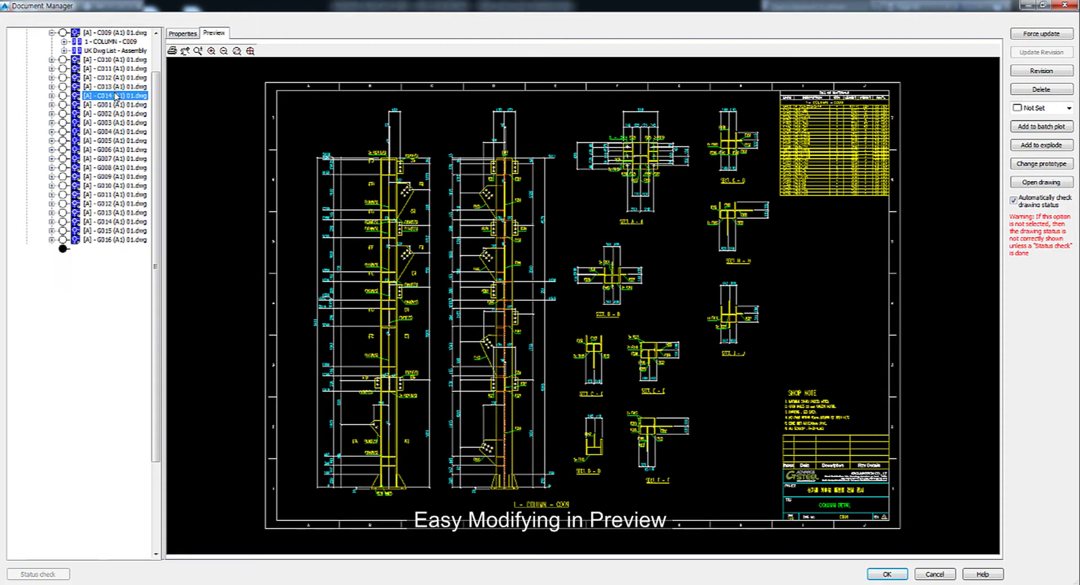
{"action": "left_click", "coordinate": [1042, 183]}
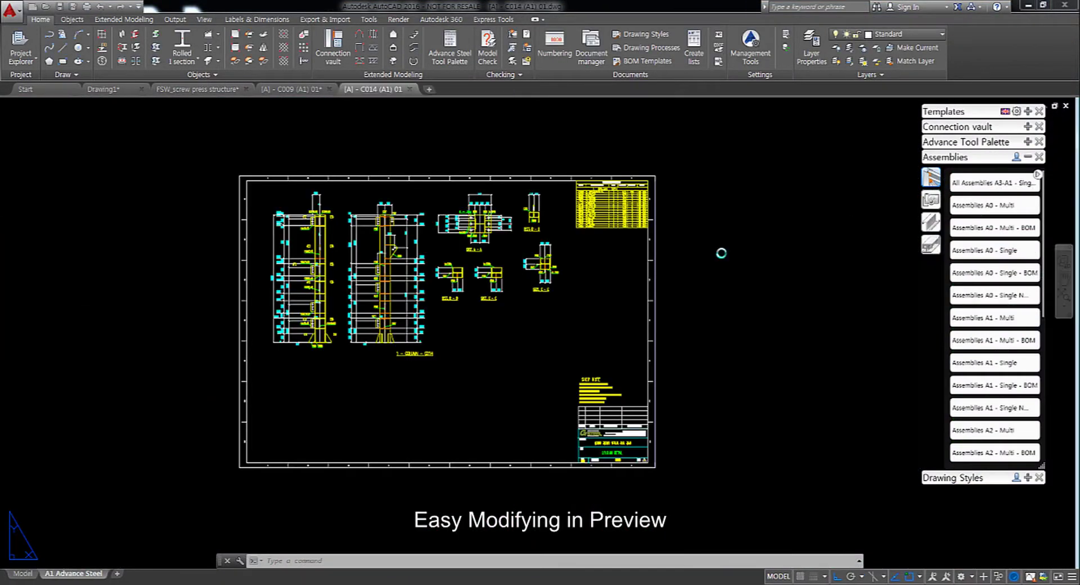
Set the C014 column detail's clipping to keep 20 on each side and regenerate it
{"action": "double_click", "coordinate": [476, 356]}
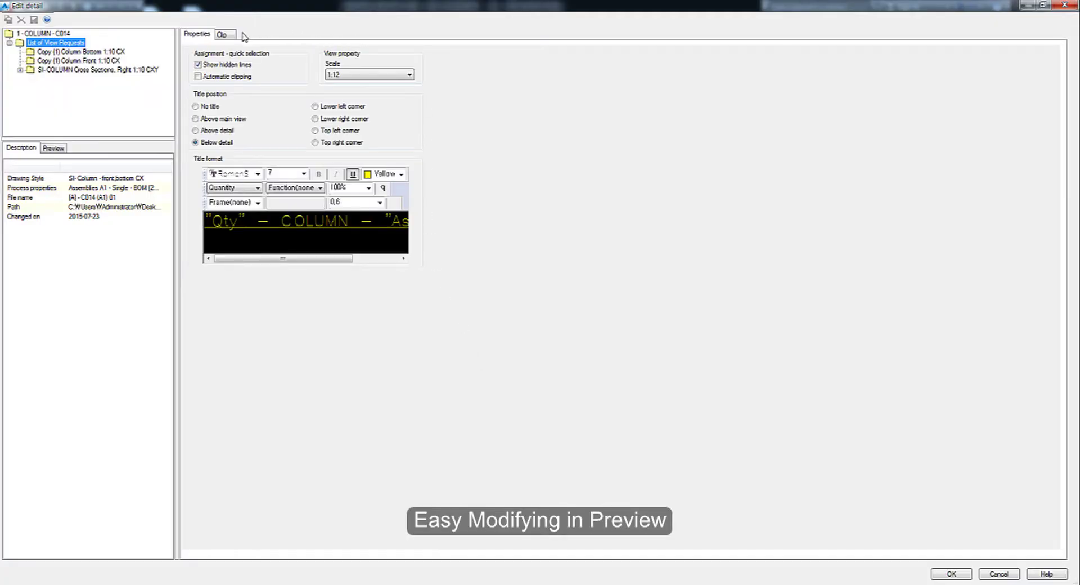
{"action": "left_click", "coordinate": [229, 35]}
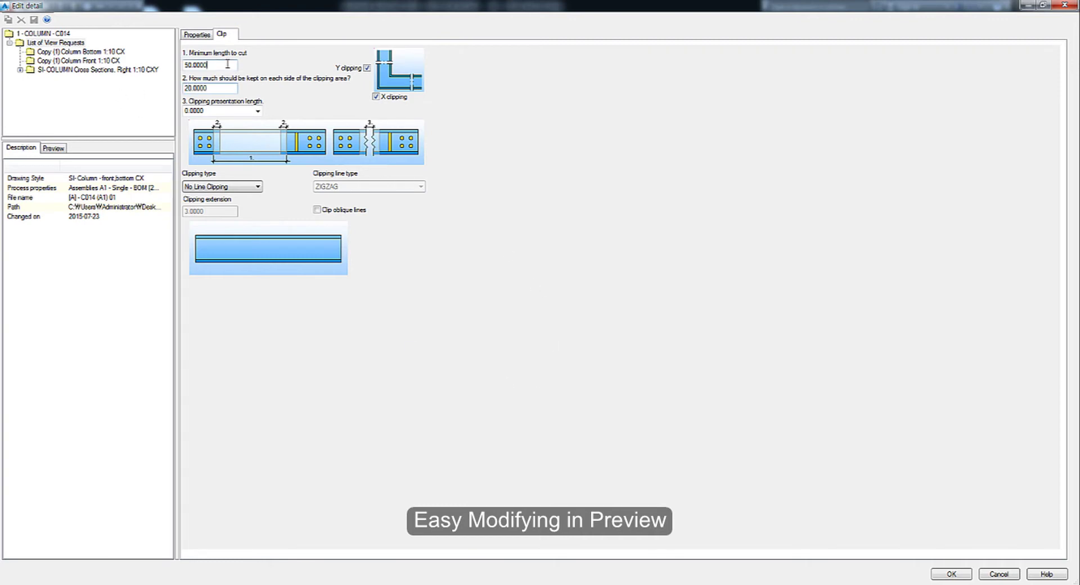
{"action": "left_click", "coordinate": [951, 574]}
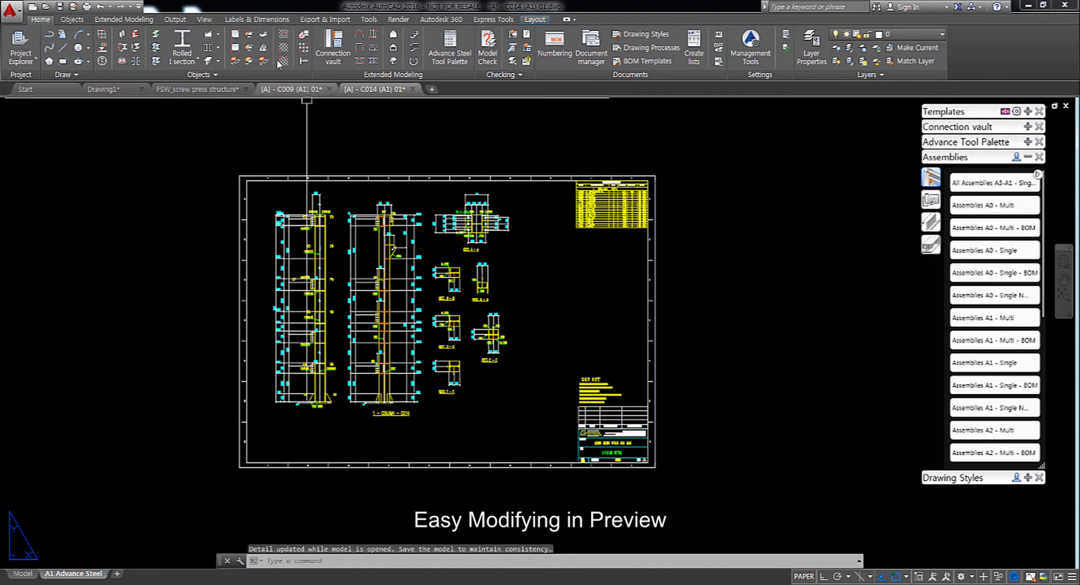
Run Arrange details on the C014 sheet and zoom into the top of the first column
{"action": "left_click", "coordinate": [243, 20]}
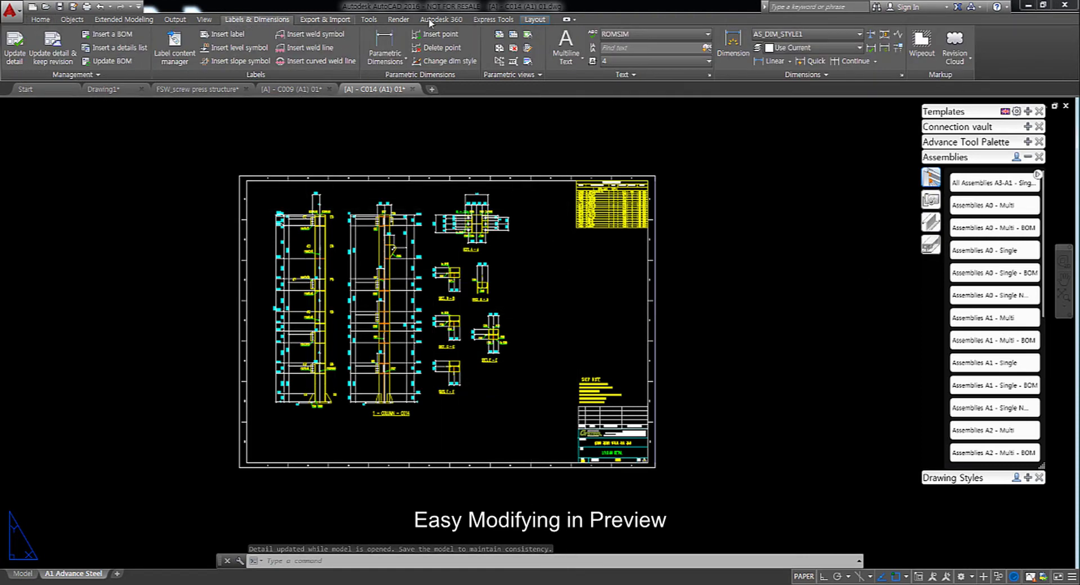
{"action": "left_click", "coordinate": [498, 36]}
{"action": "scroll", "coordinate": [316, 275], "scroll_direction": "up", "scroll_amount": 3}
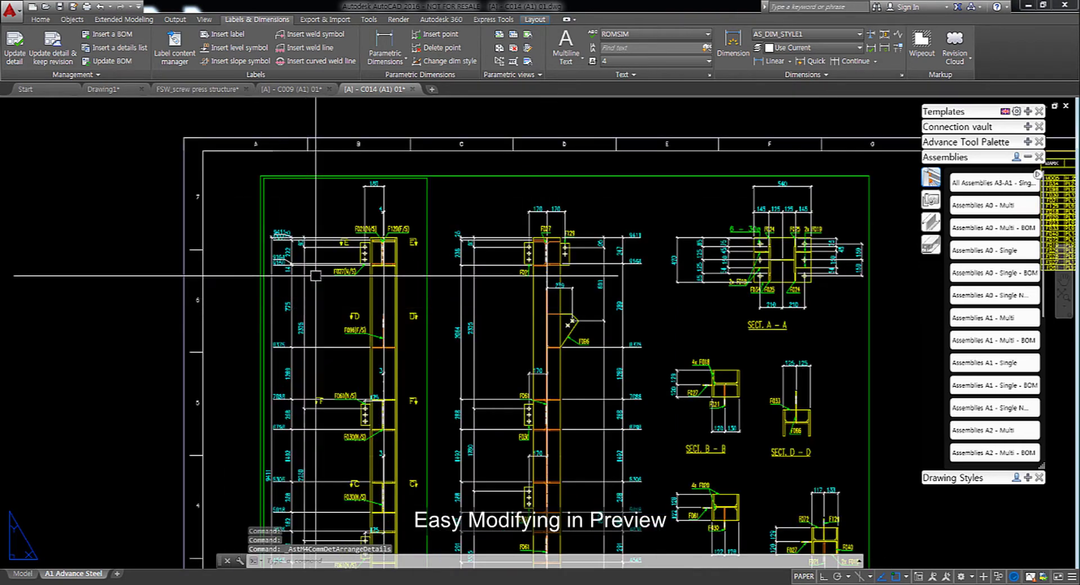
{"action": "scroll", "coordinate": [315, 276], "scroll_direction": "up", "scroll_amount": 2}
{"action": "scroll", "coordinate": [326, 263], "scroll_direction": "up", "scroll_amount": 3}
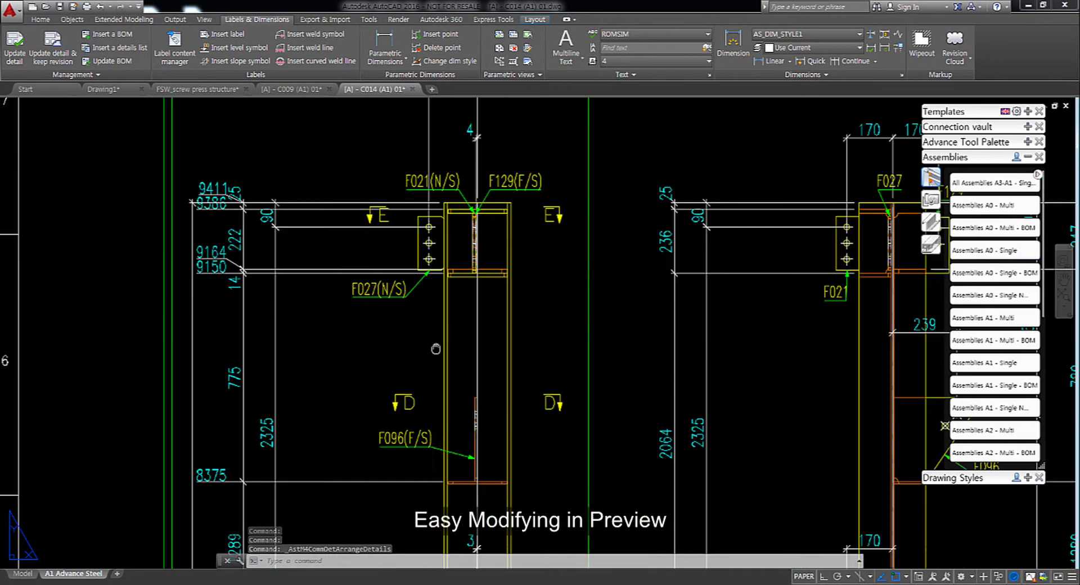
{"action": "mouse_move", "coordinate": [436, 349]}
{"action": "middle_mouse_down"}
{"action": "mouse_move", "coordinate": [430, 428]}
{"action": "mouse_move", "coordinate": [469, 332]}
{"action": "middle_mouse_up"}
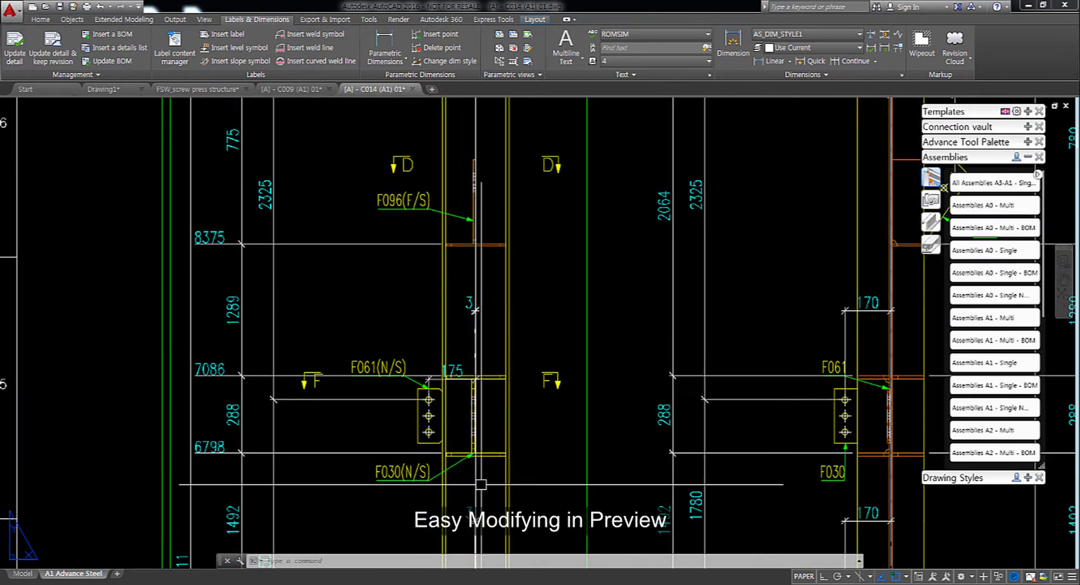
Follow the column elevation down to its base, then inspect sections B-B through F-F
{"action": "mouse_move", "coordinate": [531, 489]}
{"action": "middle_mouse_down"}
{"action": "mouse_move", "coordinate": [534, 358]}
{"action": "mouse_move", "coordinate": [543, 362]}
{"action": "mouse_move", "coordinate": [550, 293]}
{"action": "middle_mouse_up"}
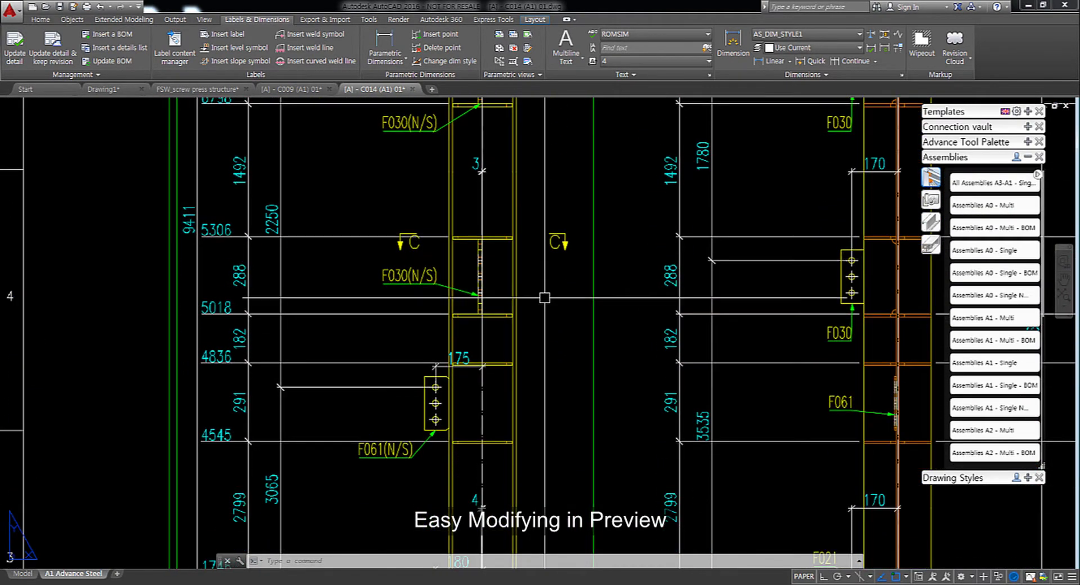
{"action": "middle_click_drag", "start_coordinate": [550, 465], "coordinate": [552, 304]}
{"action": "middle_click_drag", "start_coordinate": [575, 401], "coordinate": [573, 253]}
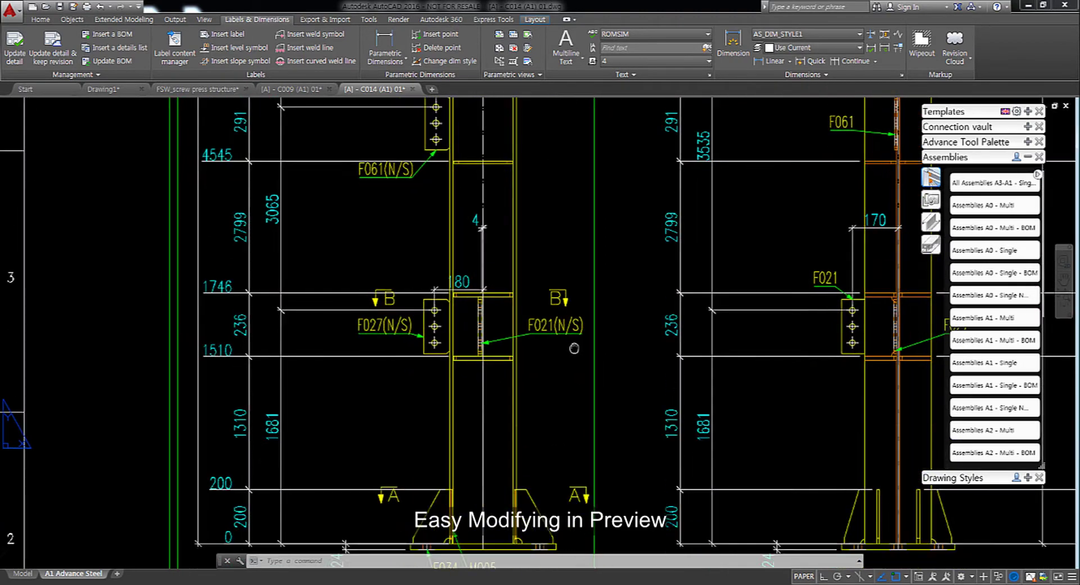
{"action": "mouse_move", "coordinate": [569, 475]}
{"action": "middle_mouse_down"}
{"action": "mouse_move", "coordinate": [572, 397]}
{"action": "mouse_move", "coordinate": [169, 495]}
{"action": "middle_mouse_up"}
{"action": "scroll", "coordinate": [475, 490], "scroll_direction": "down", "scroll_amount": 2}
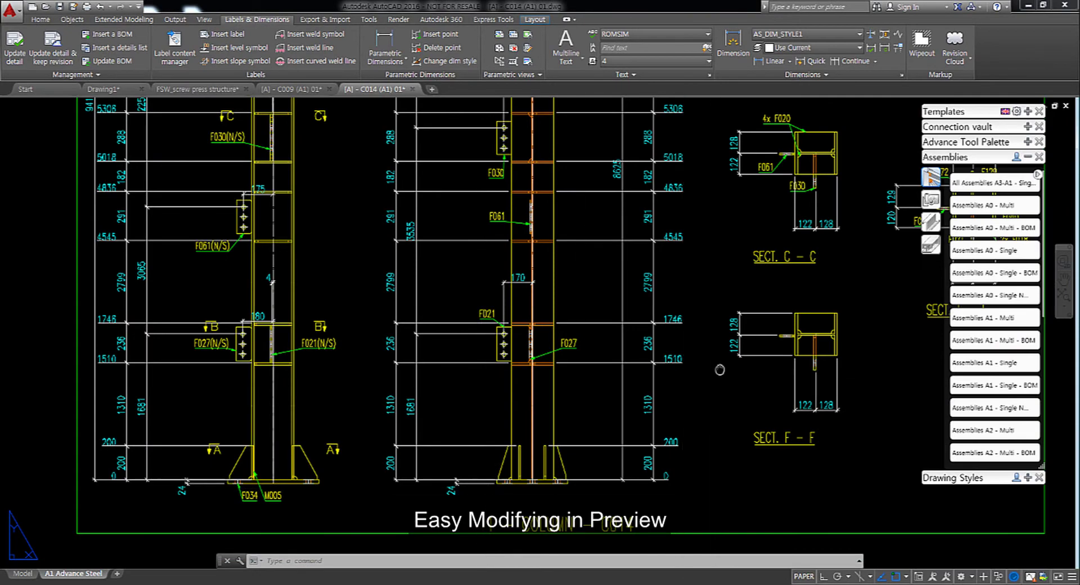
{"action": "middle_click_drag", "start_coordinate": [703, 360], "coordinate": [460, 433]}
{"action": "scroll", "coordinate": [460, 432], "scroll_direction": "down", "scroll_amount": 1}
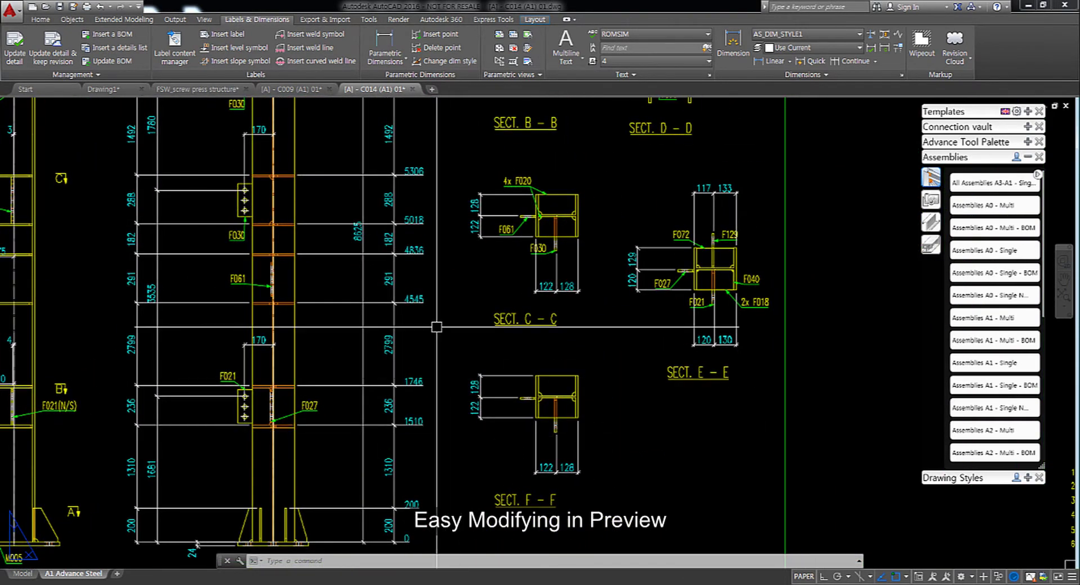
{"action": "scroll", "coordinate": [458, 436], "scroll_direction": "down", "scroll_amount": 1}
{"action": "scroll", "coordinate": [479, 410], "scroll_direction": "down", "scroll_amount": 2}
Move the C014 column detail right and down toward the shop note
{"action": "scroll", "coordinate": [479, 409], "scroll_direction": "down", "scroll_amount": 2}
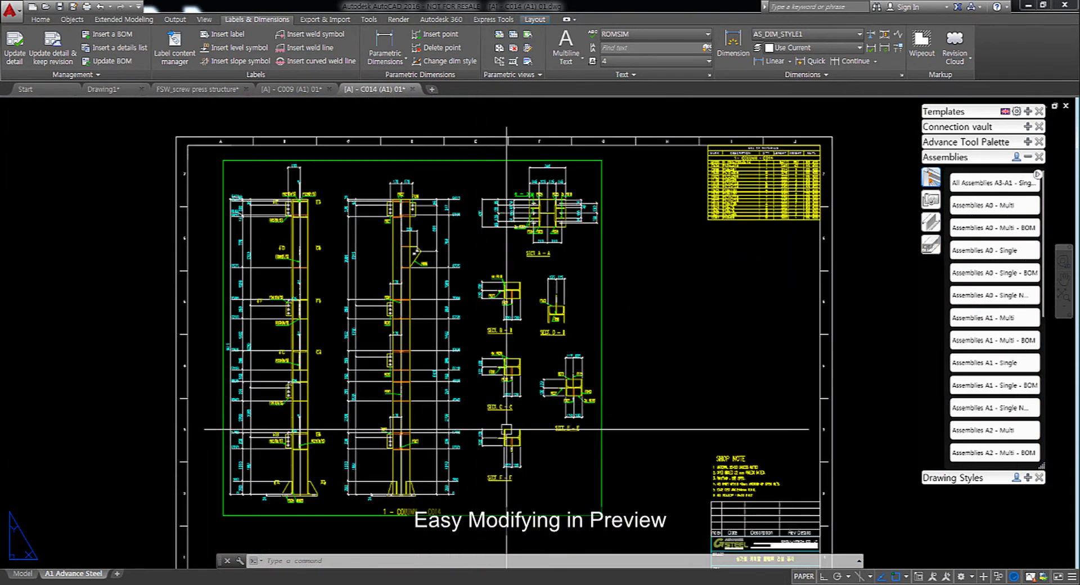
{"action": "scroll", "coordinate": [565, 458], "scroll_direction": "up", "scroll_amount": 1}
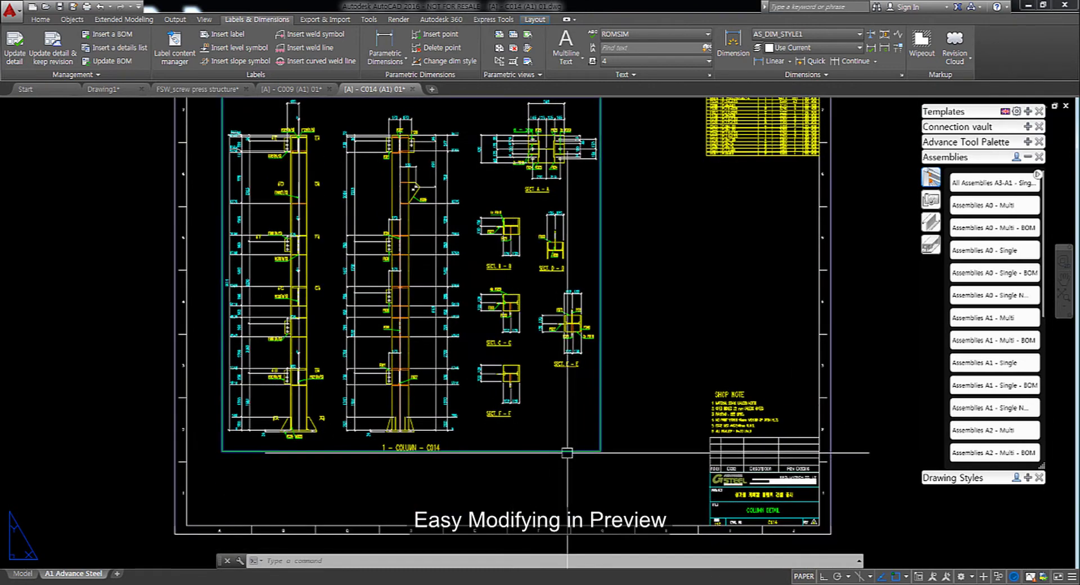
{"action": "left_click", "coordinate": [565, 458]}
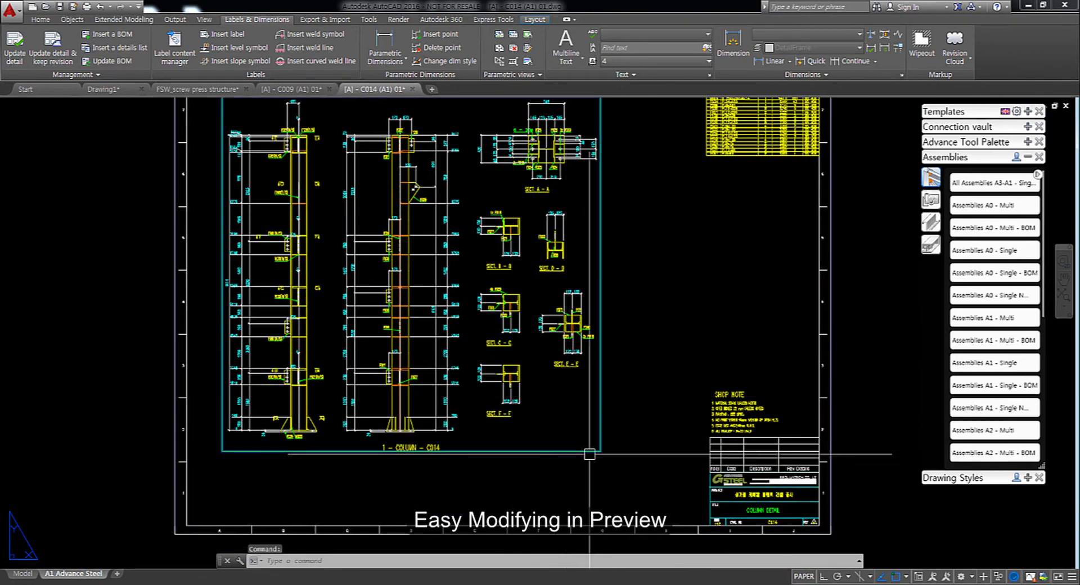
{"action": "left_click_drag", "start_coordinate": [590, 449], "coordinate": [651, 484]}
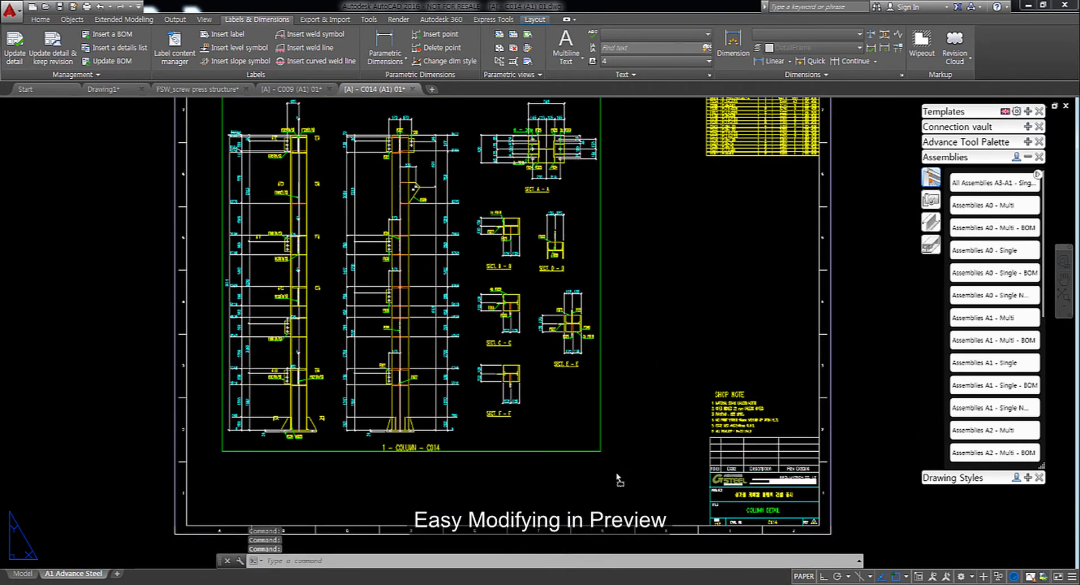
{"action": "left_click", "coordinate": [651, 484]}
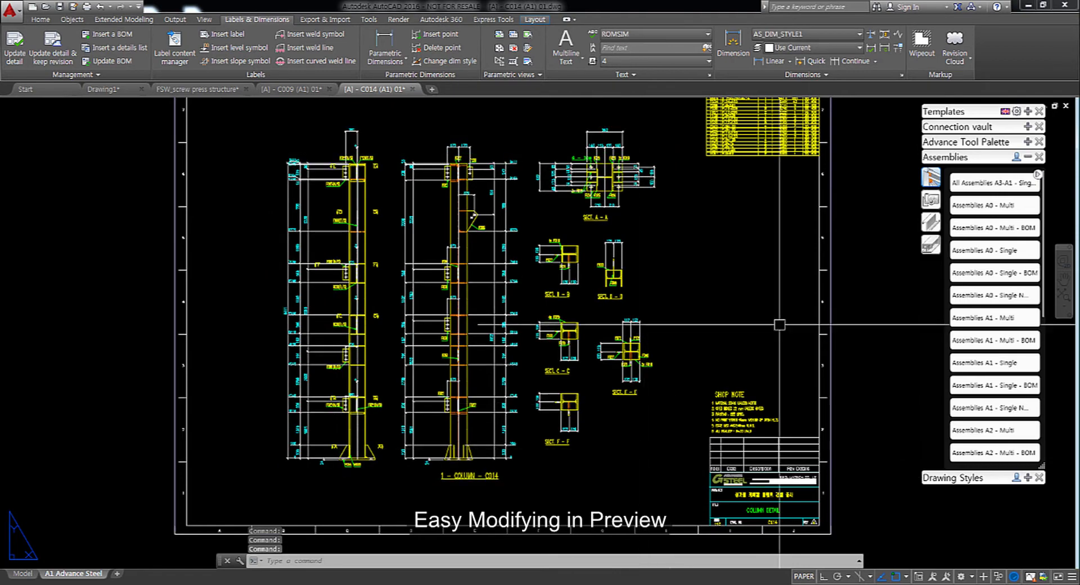
Recentre and zoom in to check the repositioned column detail
{"action": "middle_click_drag", "start_coordinate": [846, 323], "coordinate": [761, 323]}
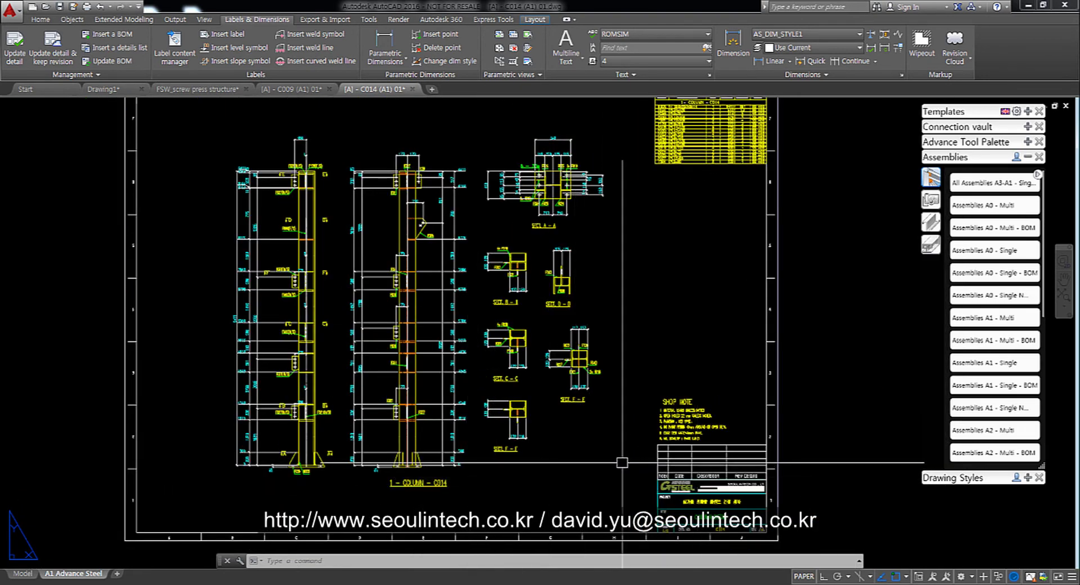
{"action": "scroll", "coordinate": [357, 323], "scroll_direction": "up", "scroll_amount": 3}
{"action": "middle_click_drag", "start_coordinate": [702, 553], "coordinate": [707, 535]}
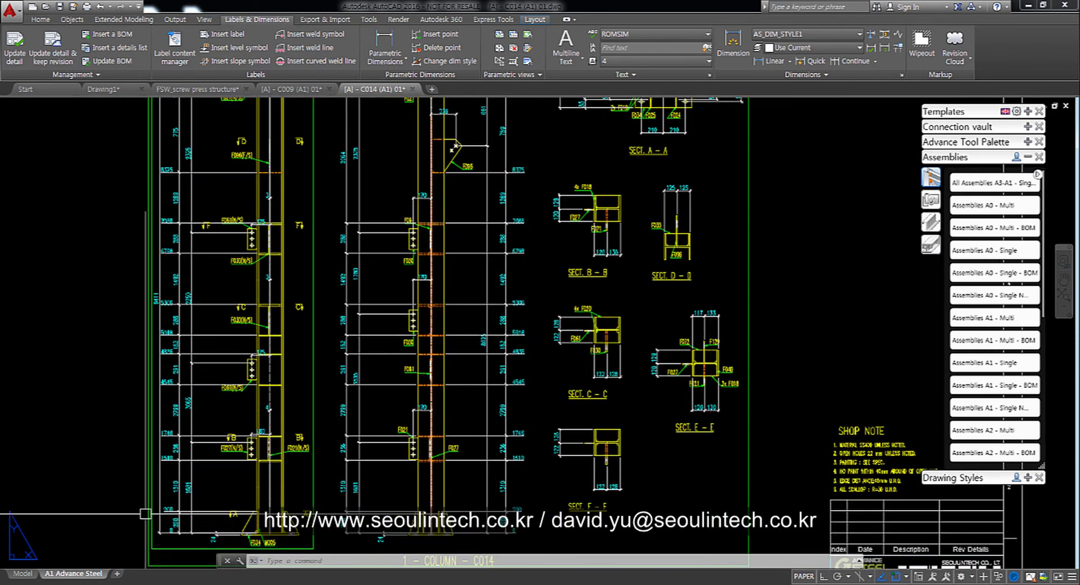